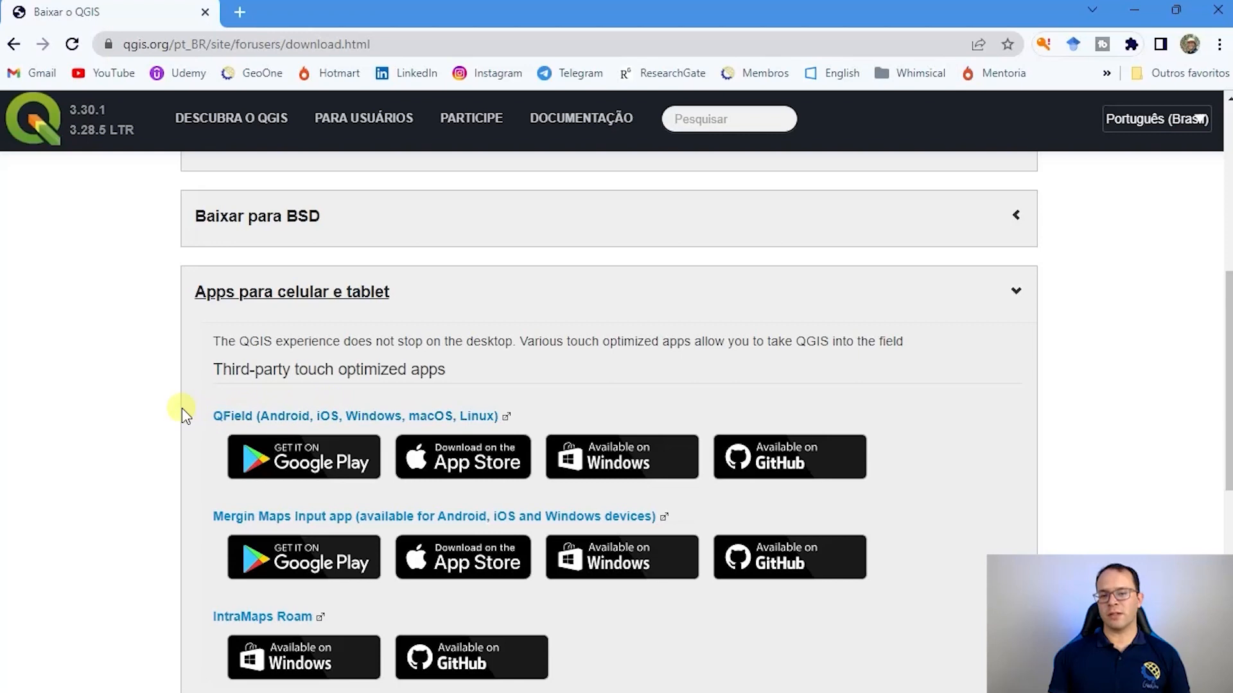
Step: Download the QGIS 3.28 LTR installer for Windows and close the donation message
{"action": "scroll", "coordinate": [159, 459], "scroll_direction": "up", "scroll_amount": 3}
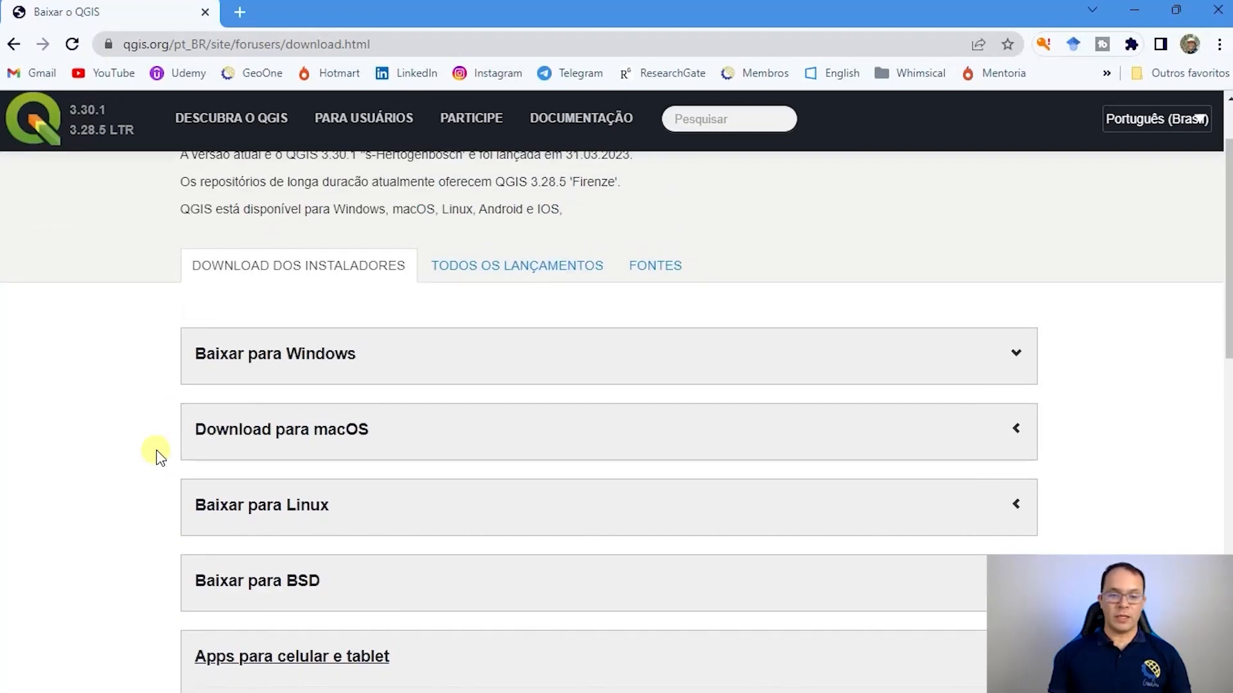
{"action": "left_click", "coordinate": [321, 363]}
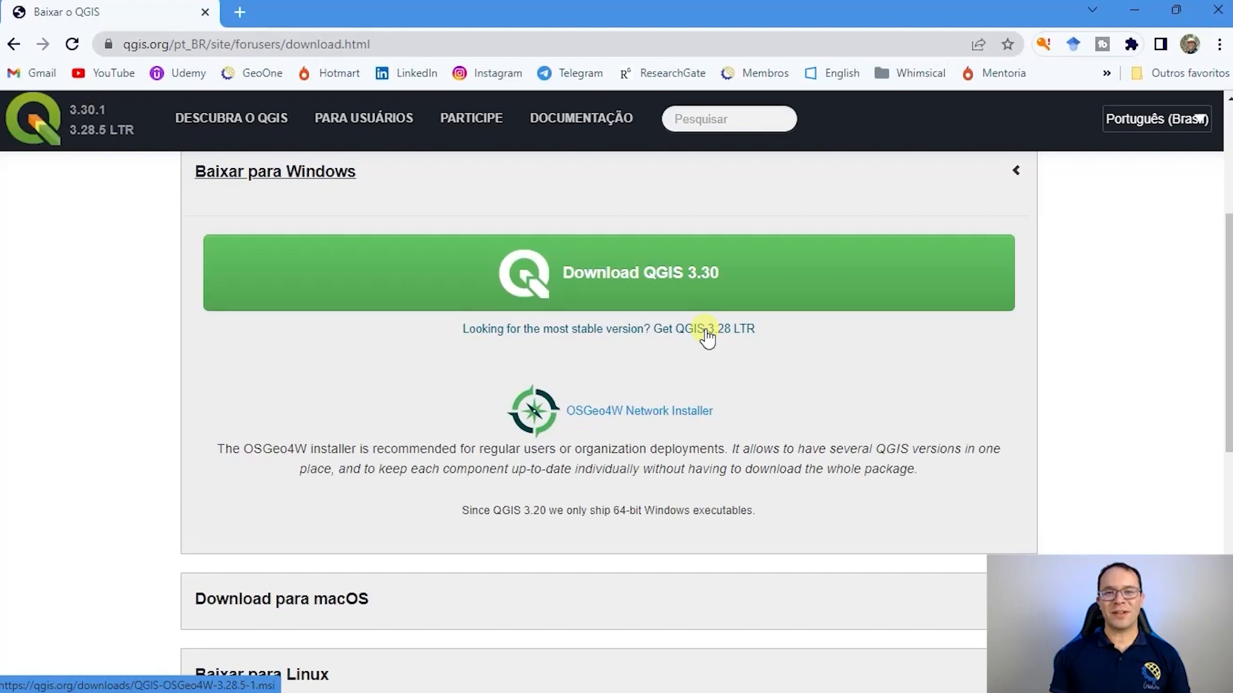
{"action": "left_click", "coordinate": [682, 330]}
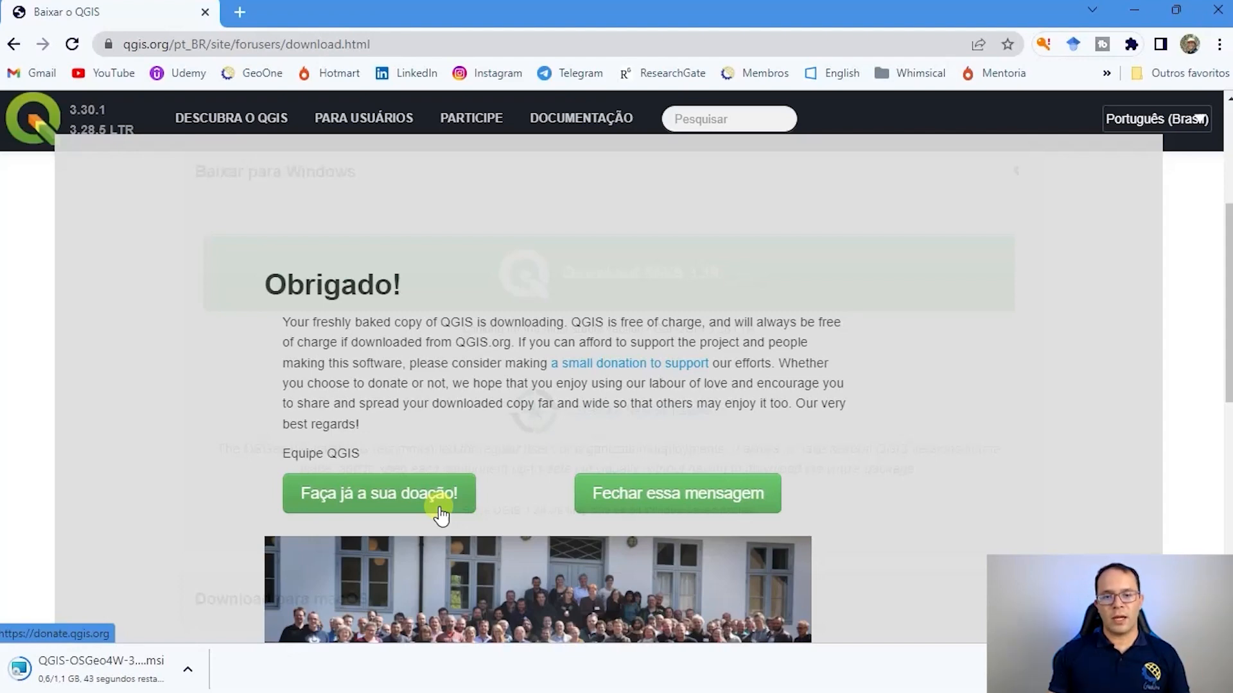
{"action": "left_click", "coordinate": [676, 506]}
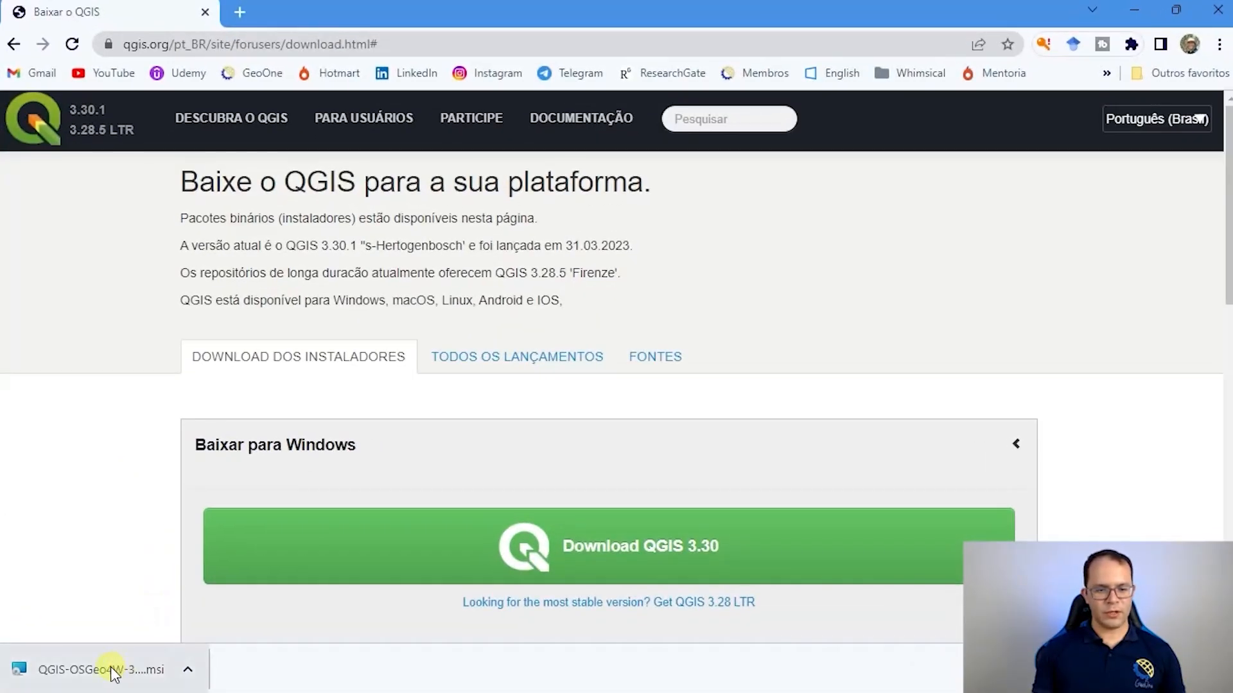
Step: Install QGIS 3.28.5 'Firenze' from the downloaded file, accepting the licence and keeping the default folder and both shortcut options
{"action": "left_click", "coordinate": [98, 669]}
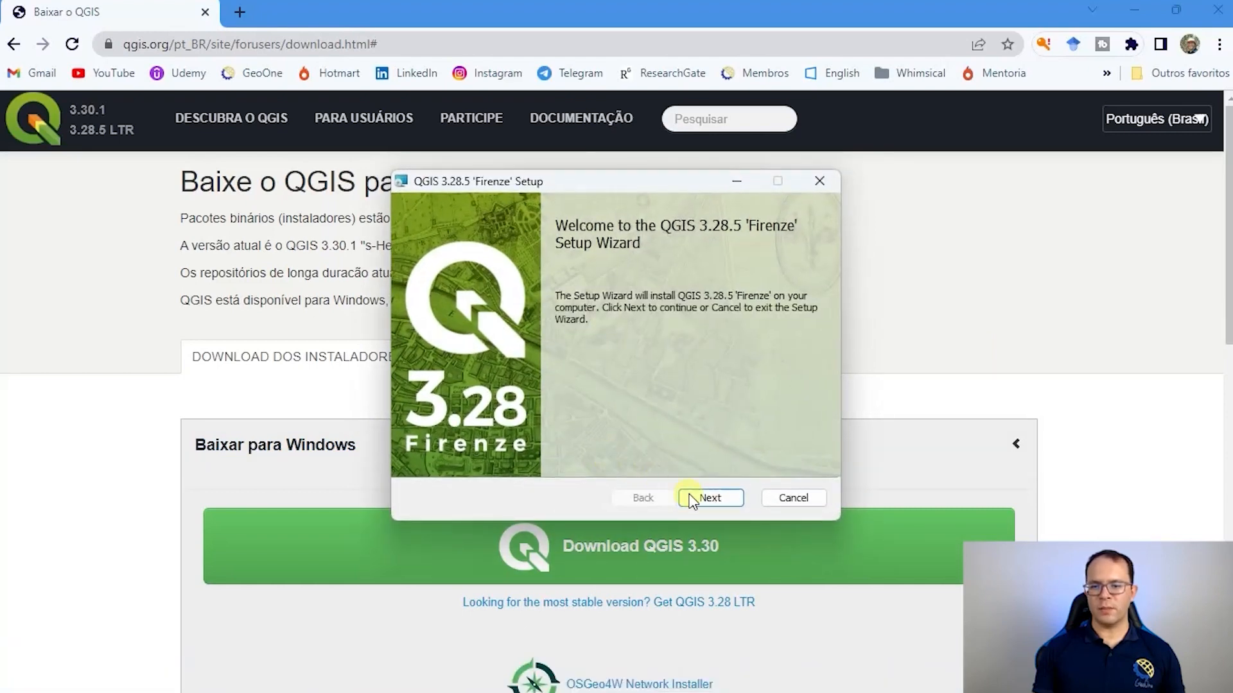
{"action": "left_click", "coordinate": [711, 498]}
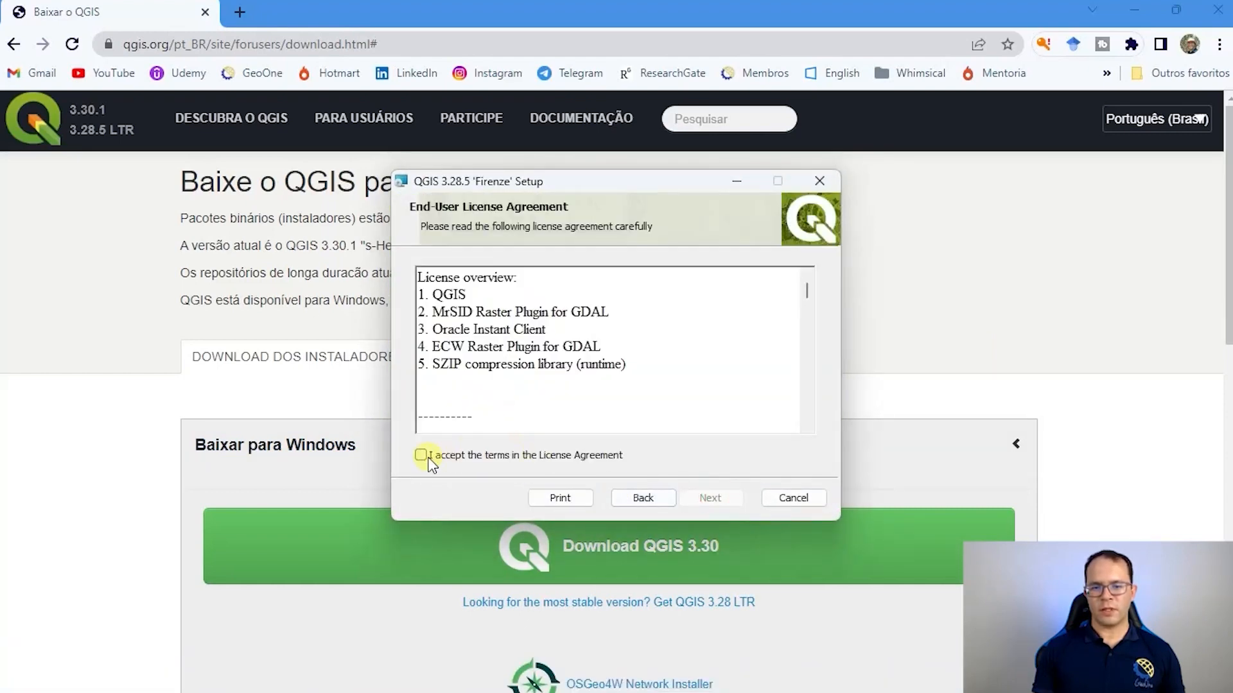
{"action": "left_click", "coordinate": [422, 456]}
{"action": "left_click", "coordinate": [699, 501]}
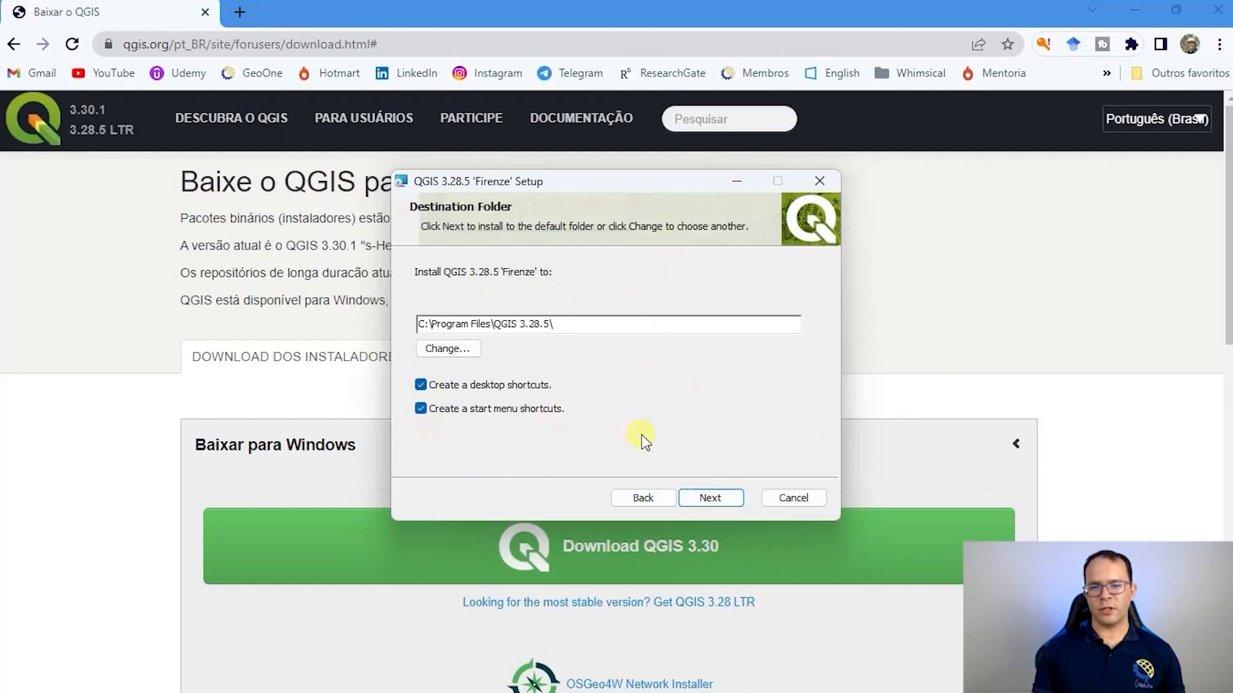
{"action": "left_click", "coordinate": [727, 499]}
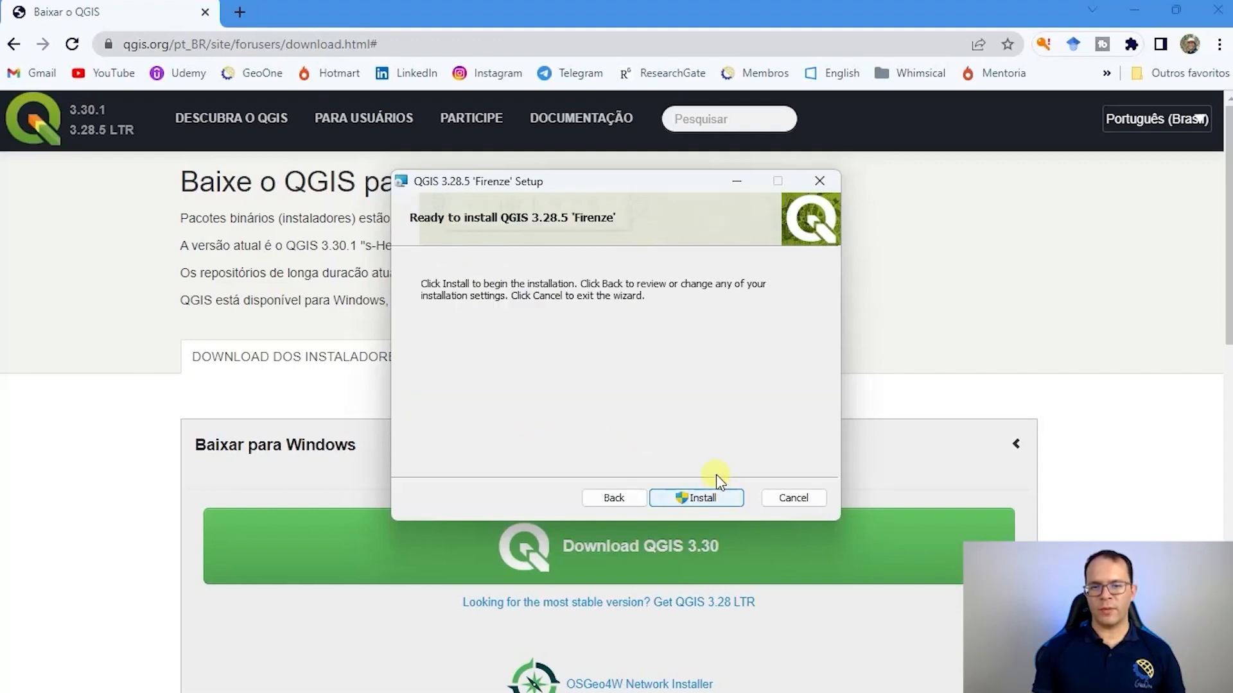
{"action": "left_click", "coordinate": [711, 499]}
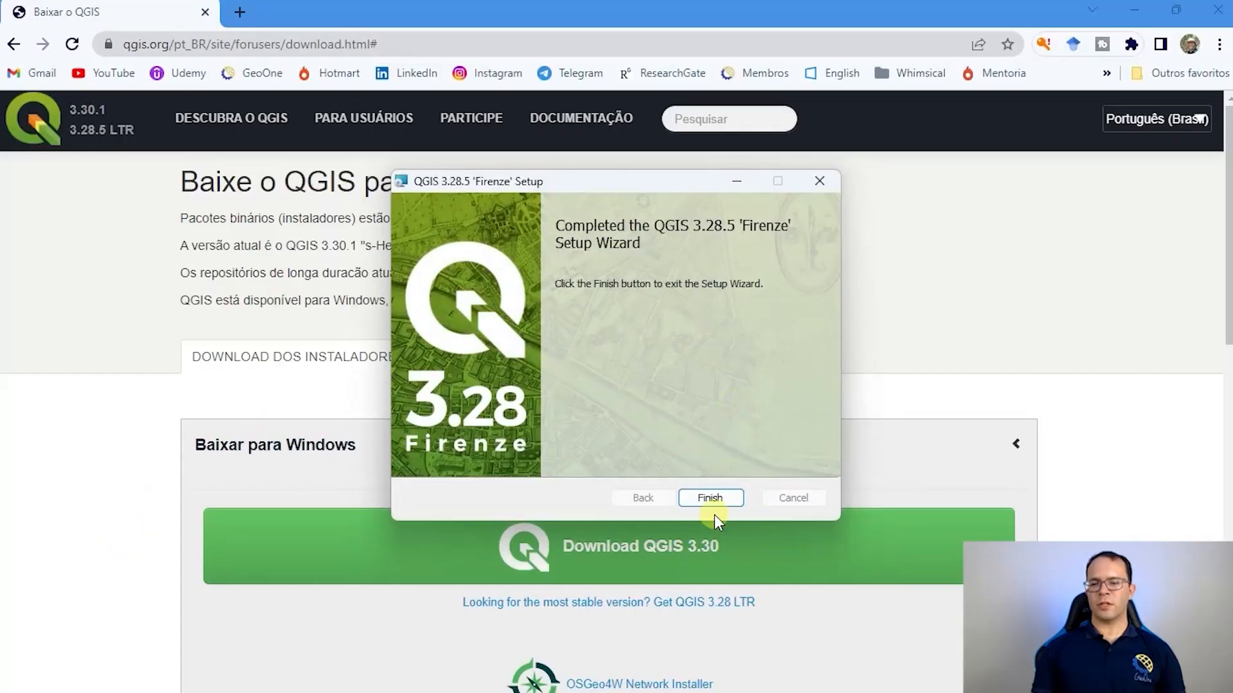
{"action": "left_click", "coordinate": [709, 499]}
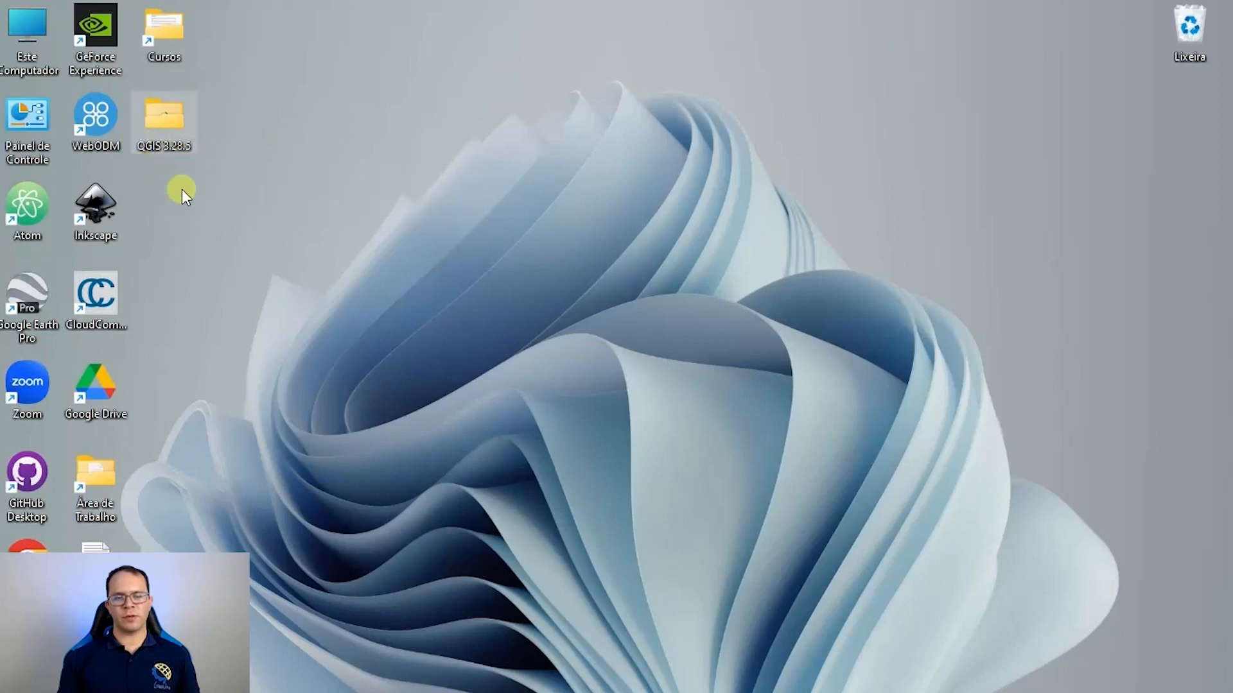
Step: Launch QGIS Desktop 3.28.5 from the QGIS 3.28.5 desktop folder, maximize its window and dismiss the installed-fonts notice
{"action": "double_click", "coordinate": [167, 123]}
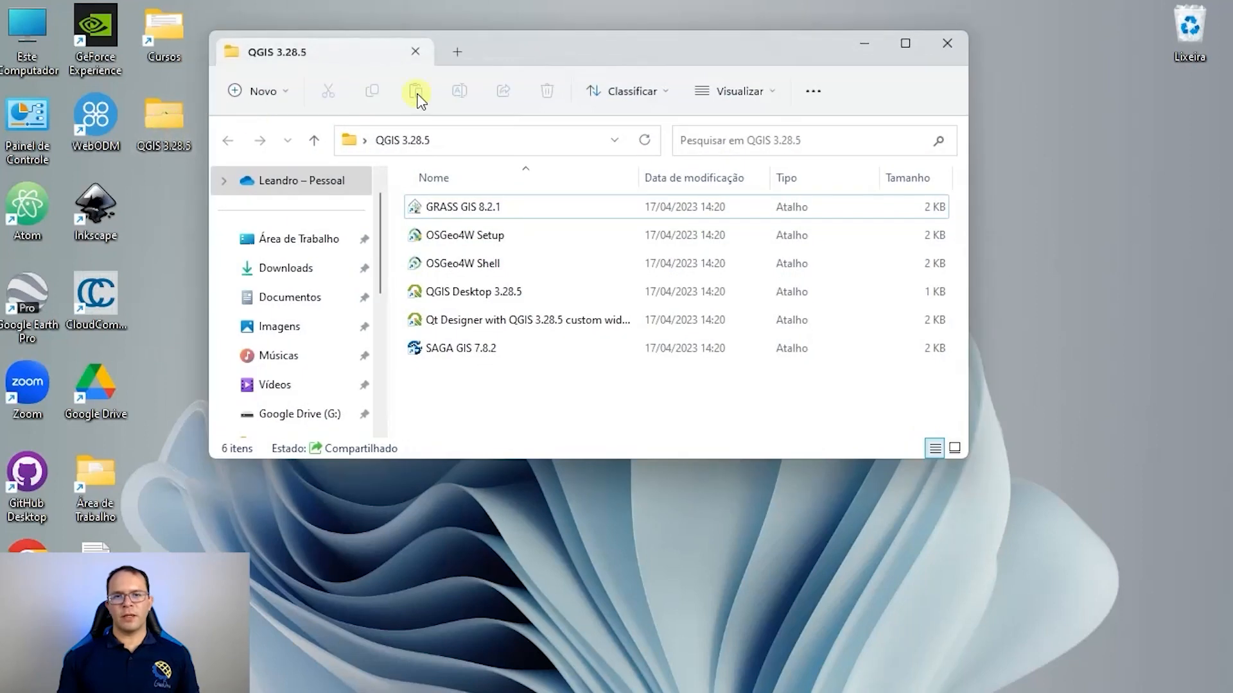
{"action": "left_click_drag", "start_coordinate": [488, 55], "coordinate": [507, 57]}
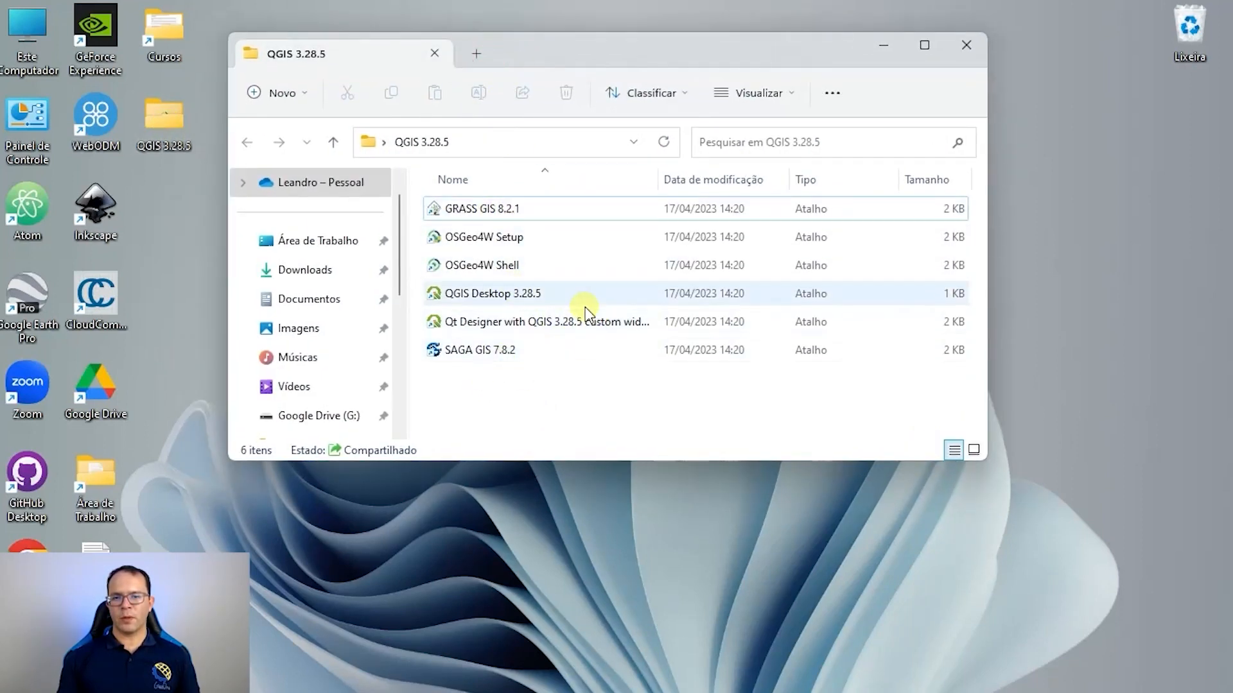
{"action": "left_click", "coordinate": [508, 294]}
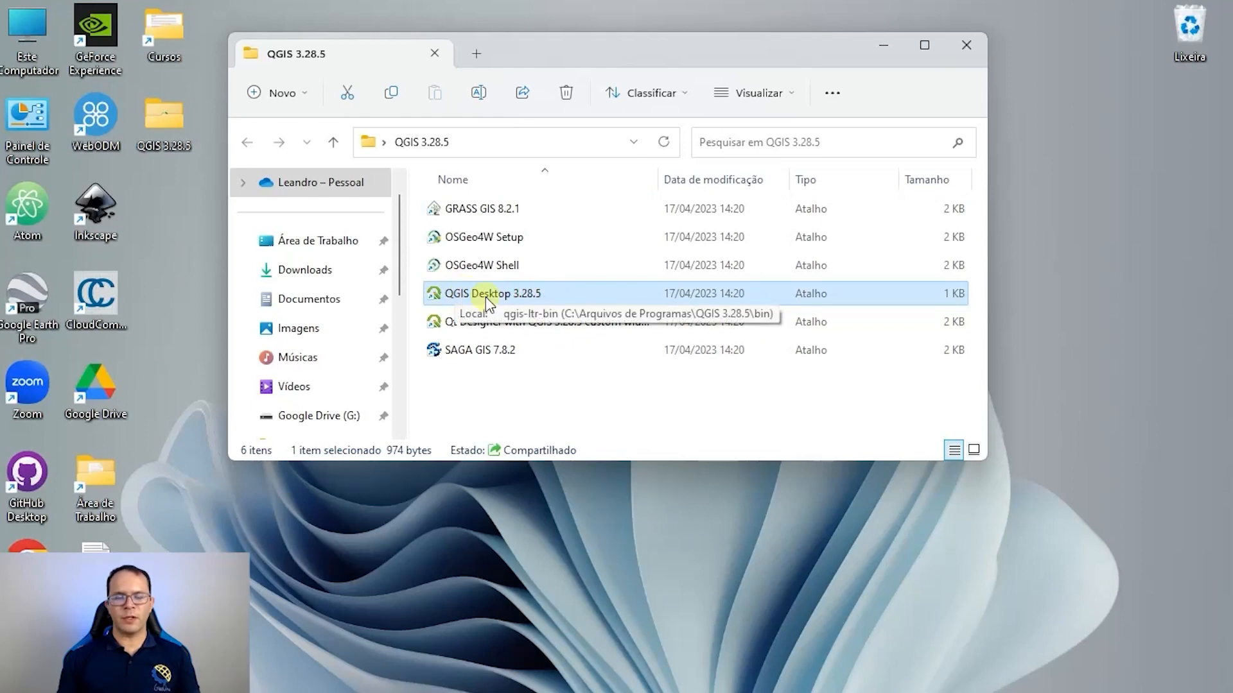
{"action": "double_click", "coordinate": [486, 296]}
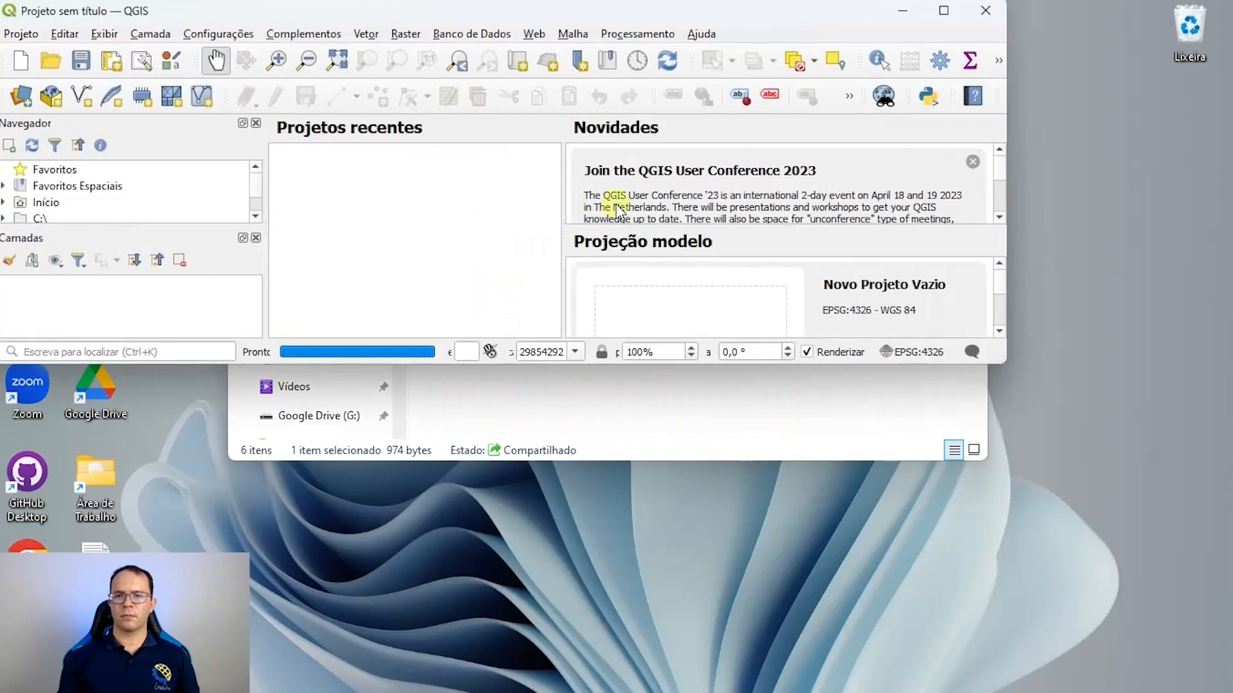
{"action": "left_click", "coordinate": [943, 10]}
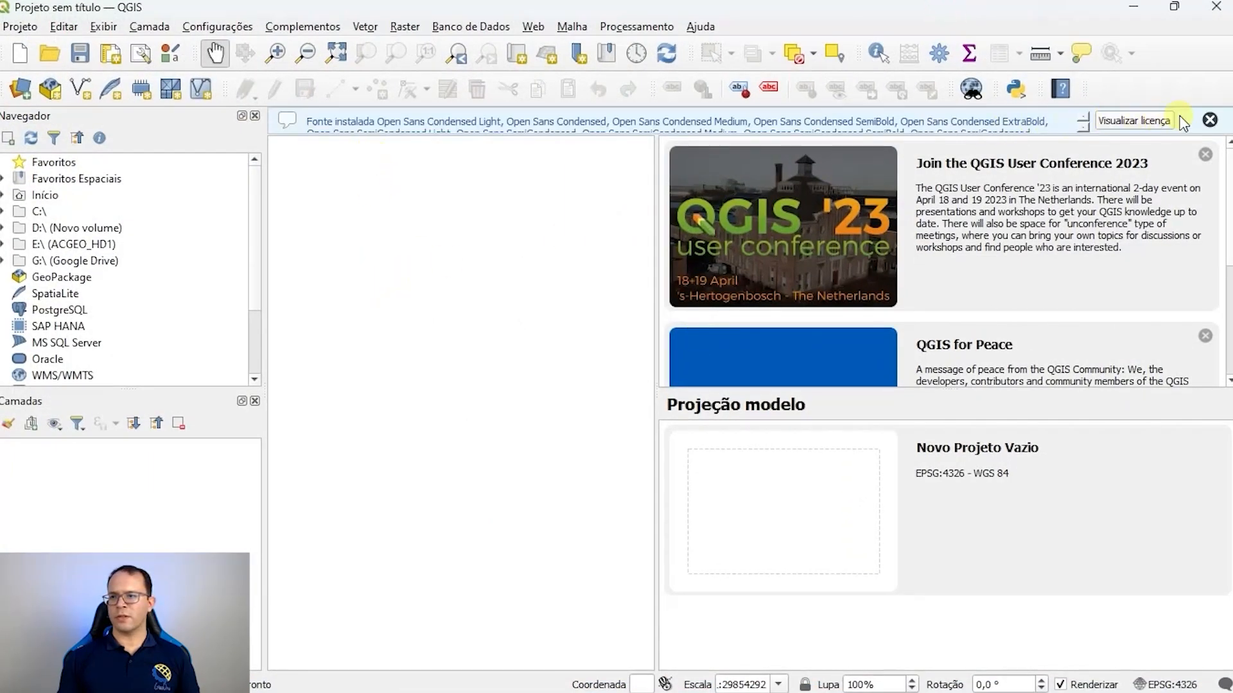
{"action": "left_click", "coordinate": [1208, 120]}
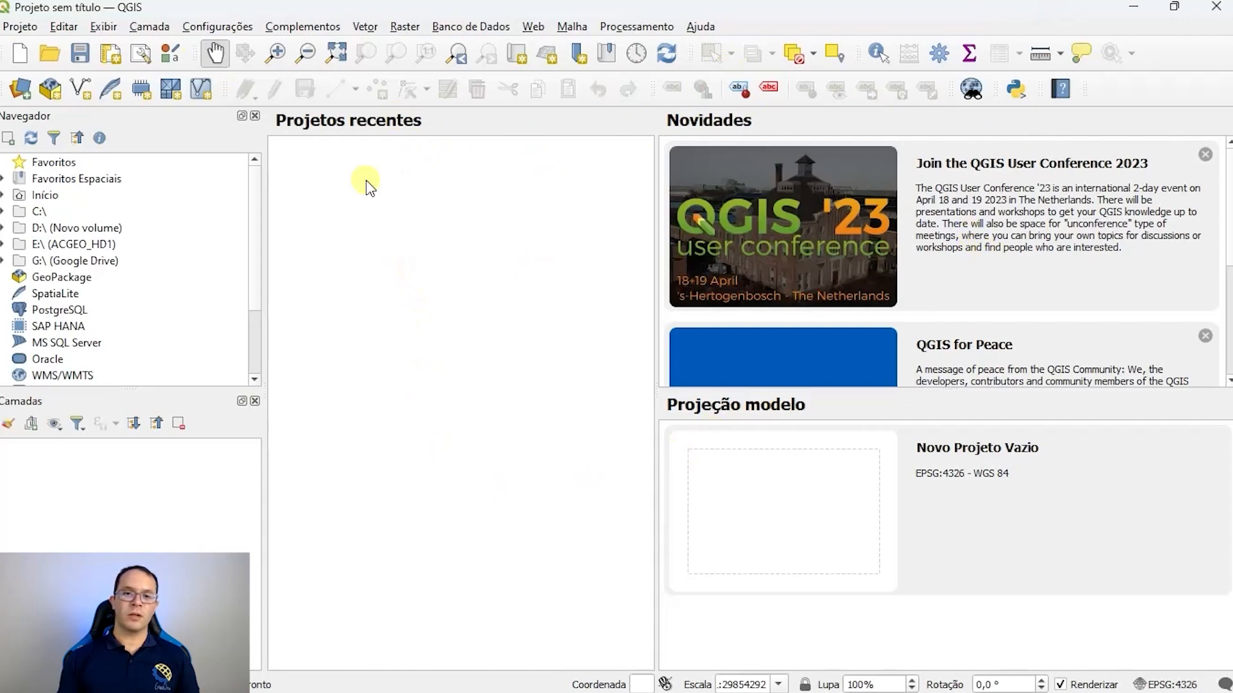
Step: Find the LF Tools plugin in the plugin manager and install it
{"action": "left_click", "coordinate": [302, 26]}
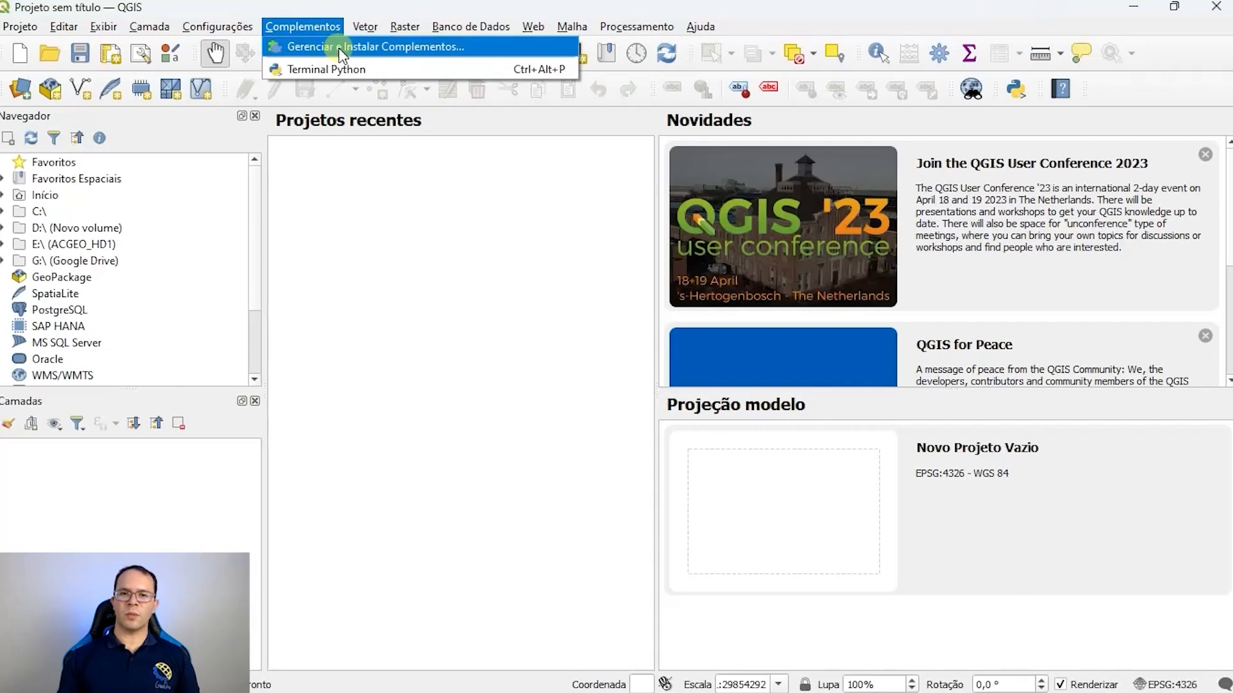
{"action": "left_click", "coordinate": [337, 48]}
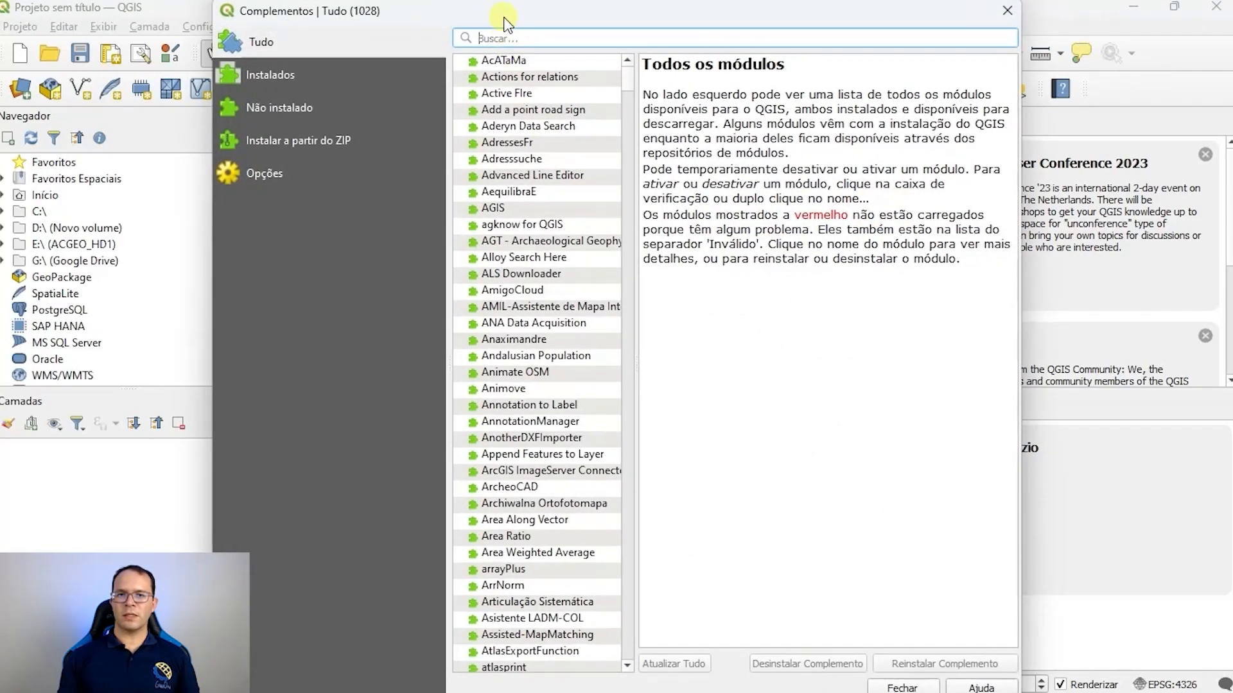
{"action": "left_click_drag", "start_coordinate": [497, 5], "coordinate": [481, 33]}
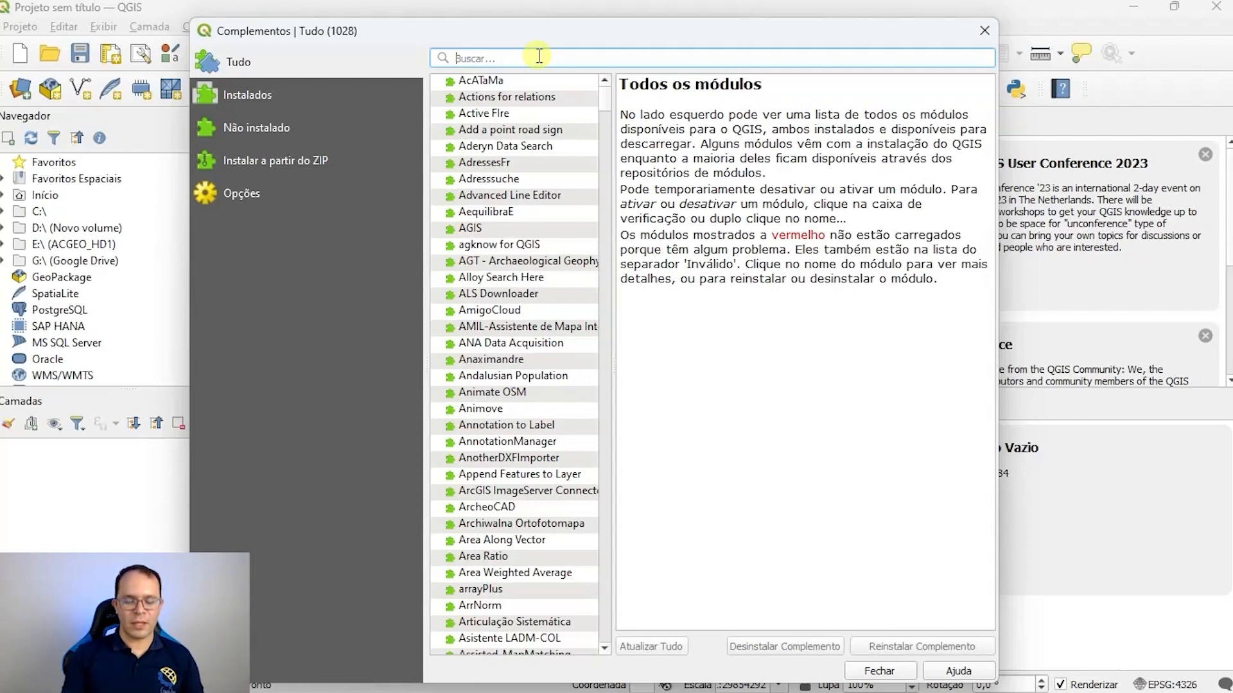
{"action": "type", "text": "lftool"}
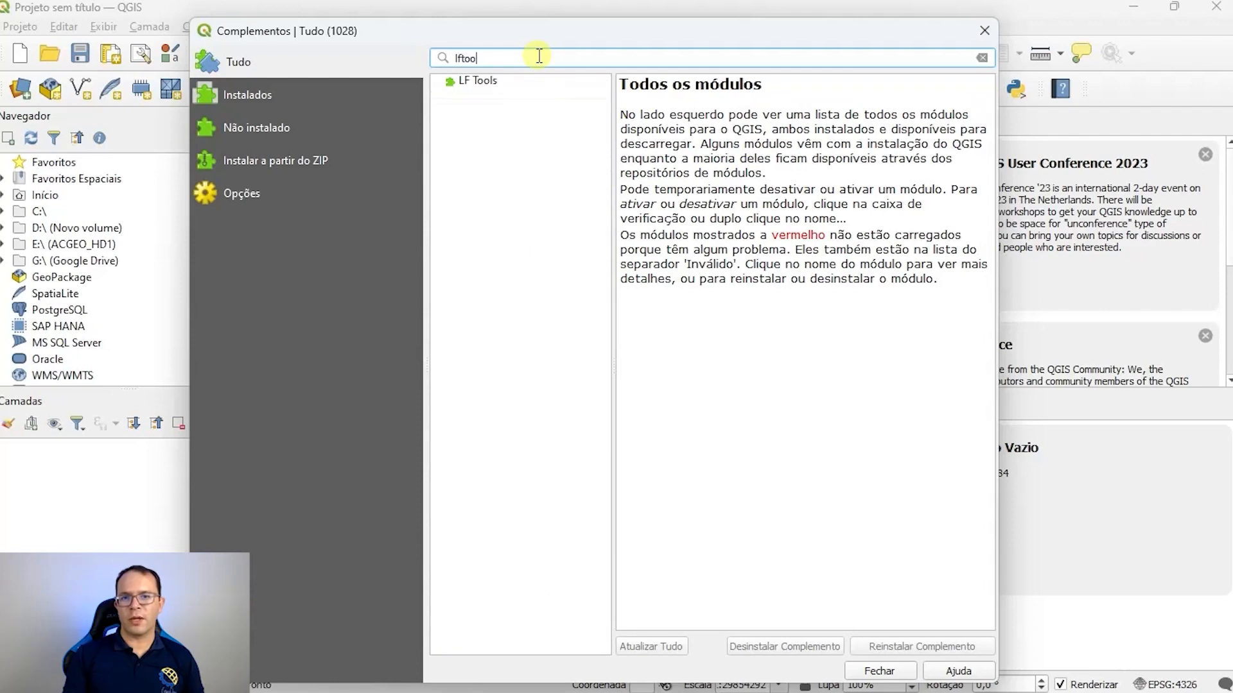
{"action": "left_click", "coordinate": [502, 83]}
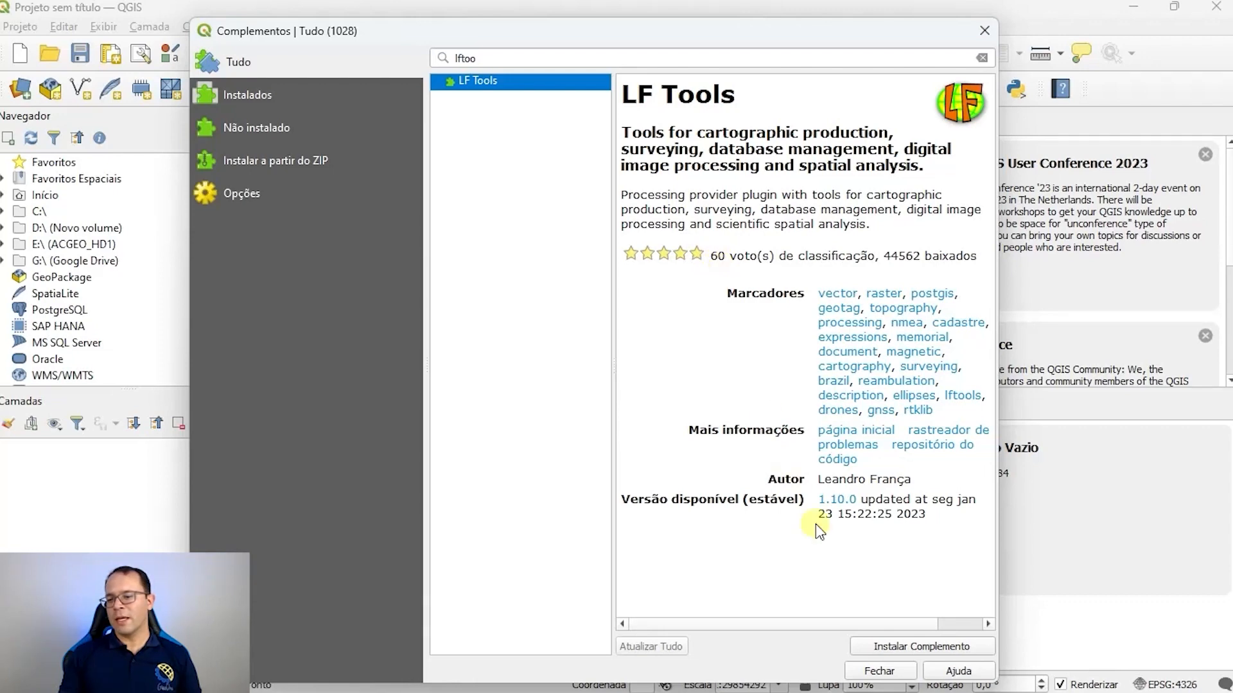
{"action": "left_click", "coordinate": [930, 646]}
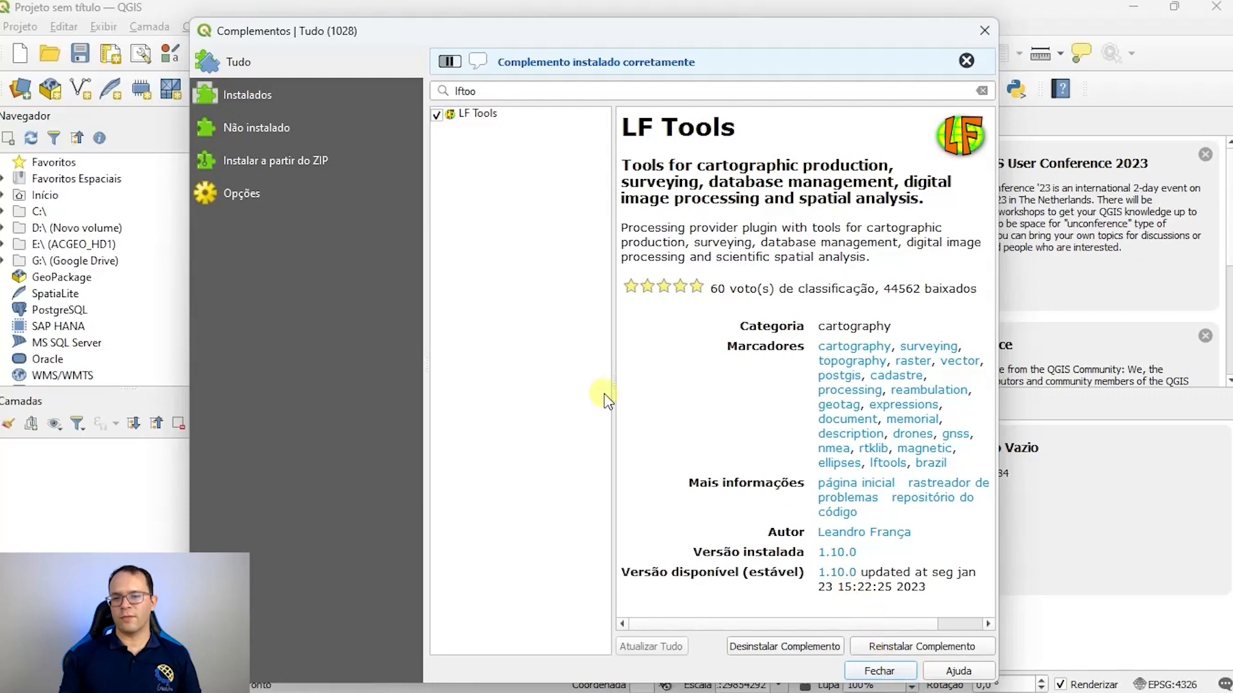
Step: Clear the plugin search, find HCMGIS with "HCM", install it and close the plugin manager
{"action": "left_click_drag", "start_coordinate": [494, 82], "coordinate": [443, 86]}
{"action": "key", "text": "BackSpace"}
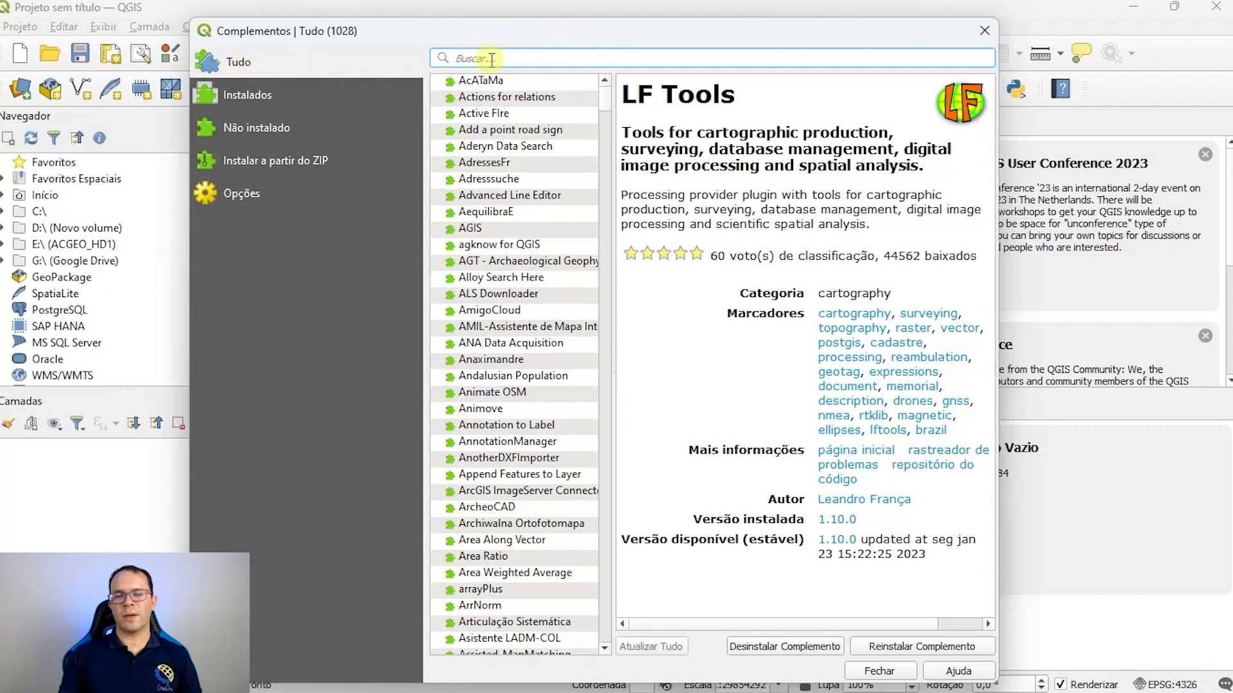
{"action": "scroll", "coordinate": [542, 202], "scroll_direction": "down", "scroll_amount": 7}
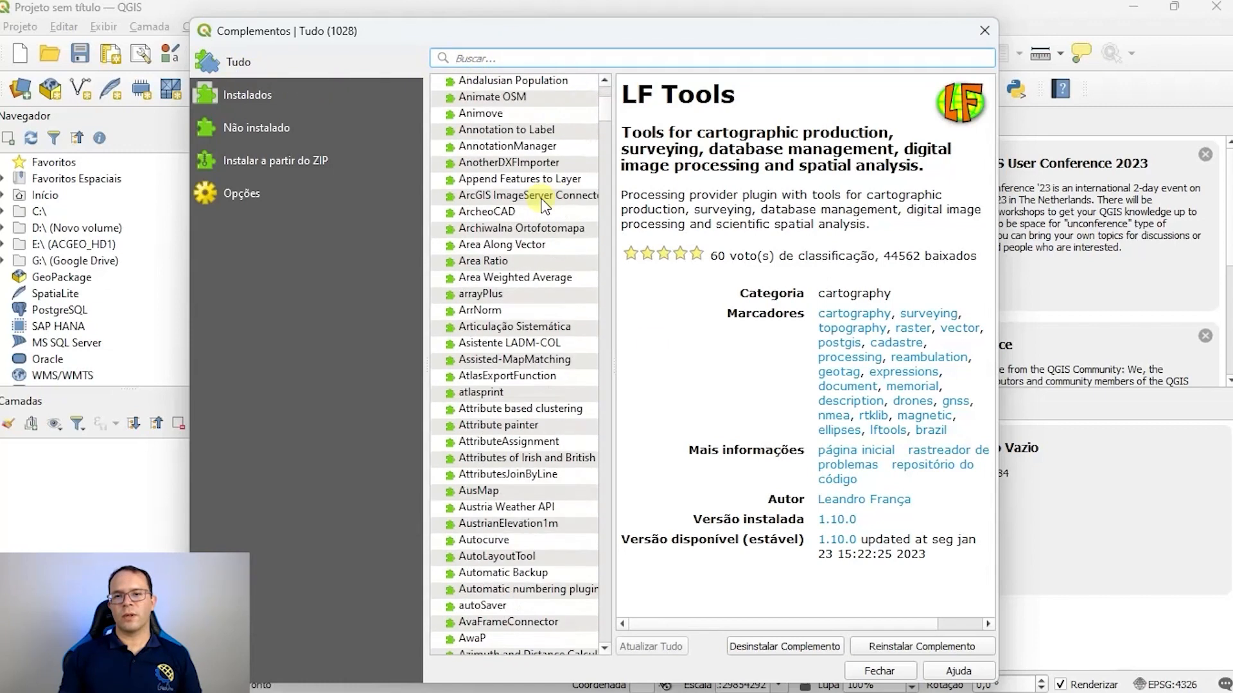
{"action": "mouse_move", "coordinate": [606, 113]}
{"action": "left_mouse_down"}
{"action": "mouse_move", "coordinate": [601, 138]}
{"action": "mouse_move", "coordinate": [603, 95]}
{"action": "left_mouse_up"}
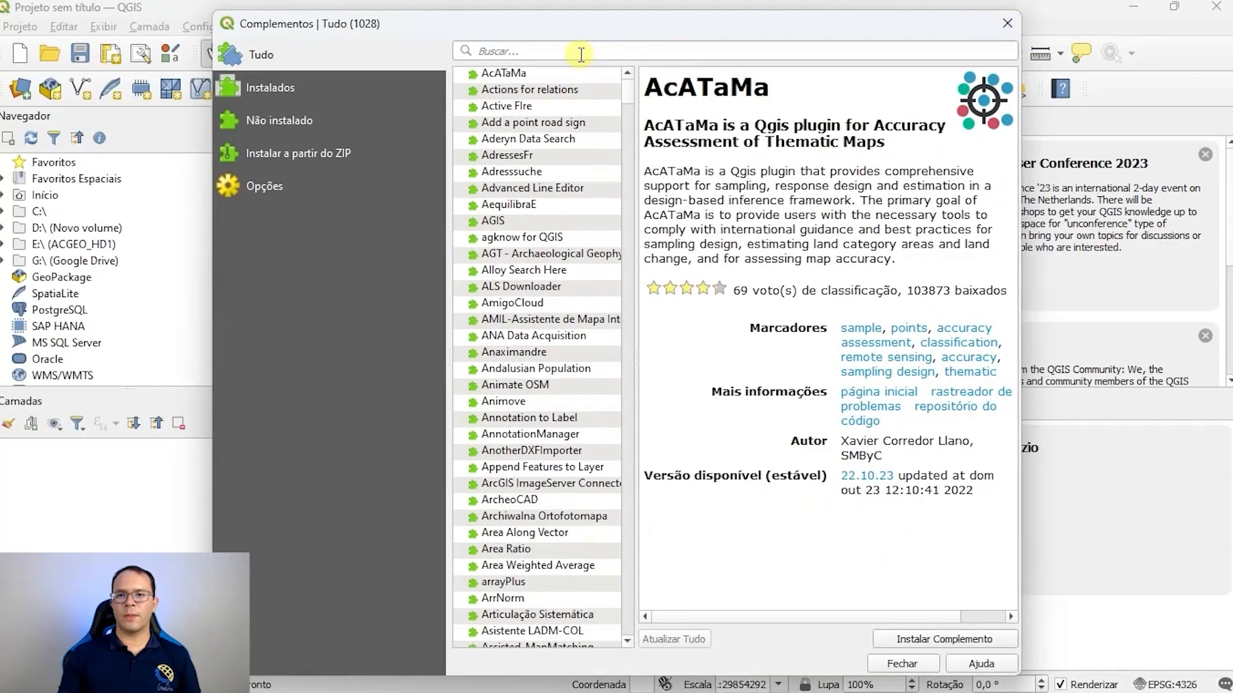
{"action": "left_click", "coordinate": [581, 51]}
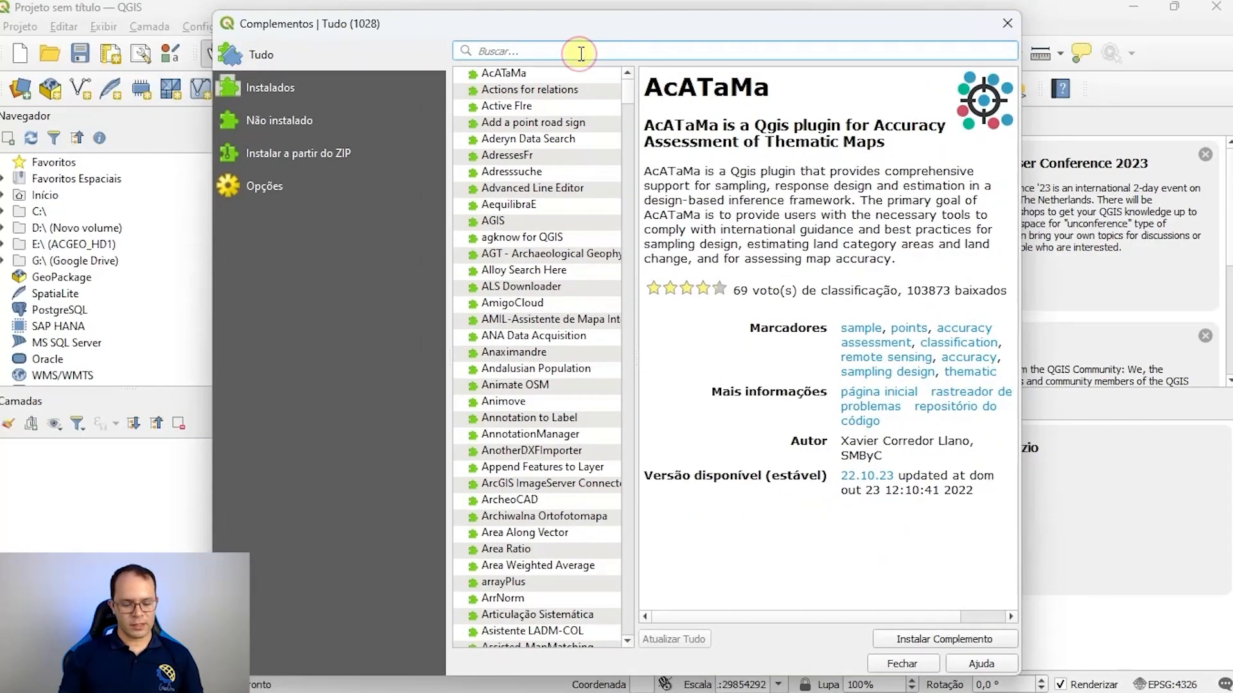
{"action": "type", "text": "HCM"}
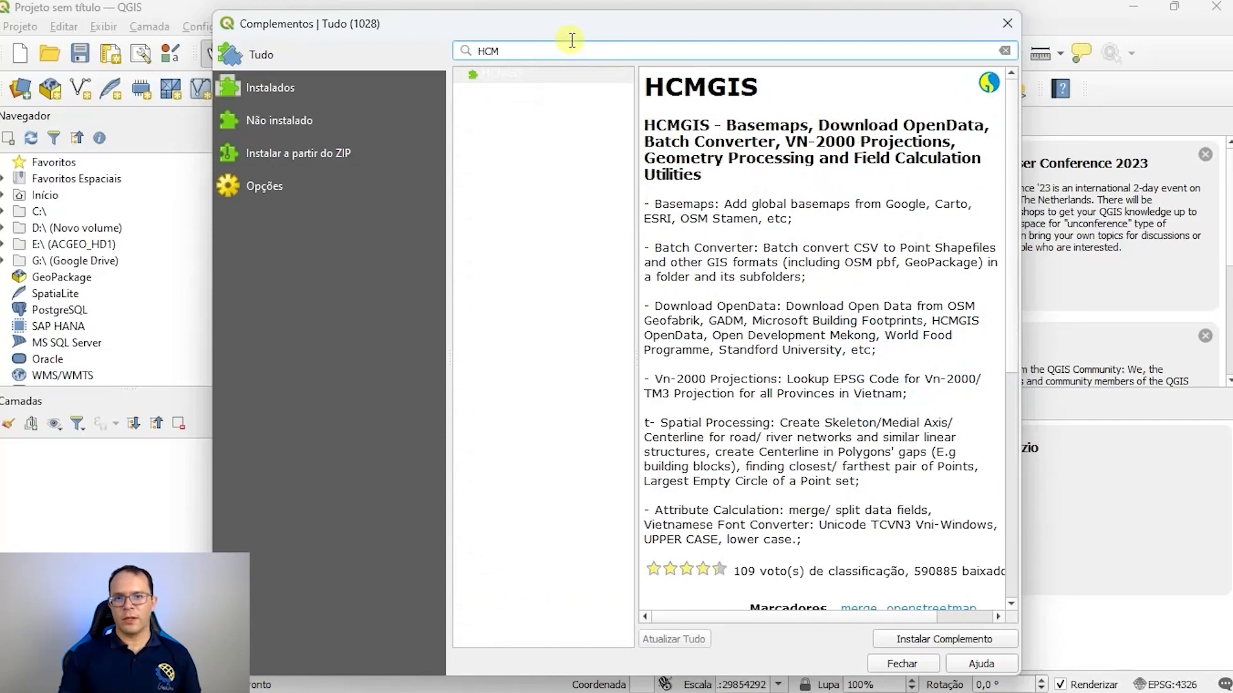
{"action": "left_click", "coordinate": [509, 73]}
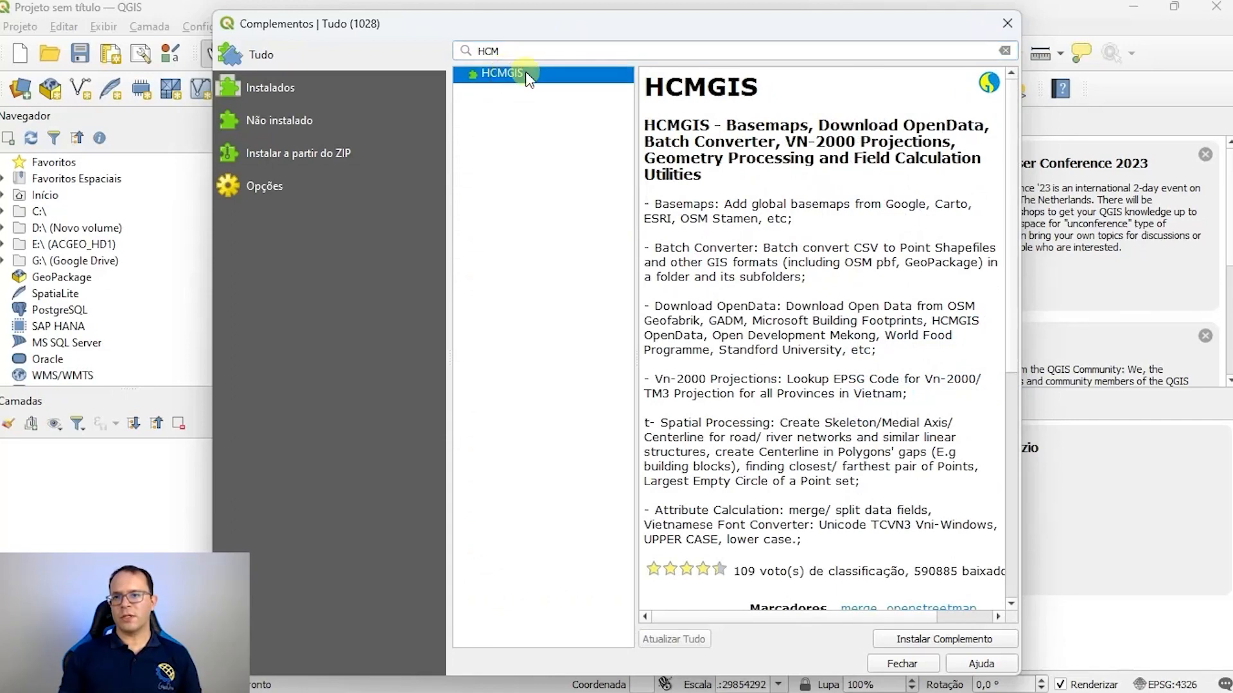
{"action": "left_click", "coordinate": [965, 642]}
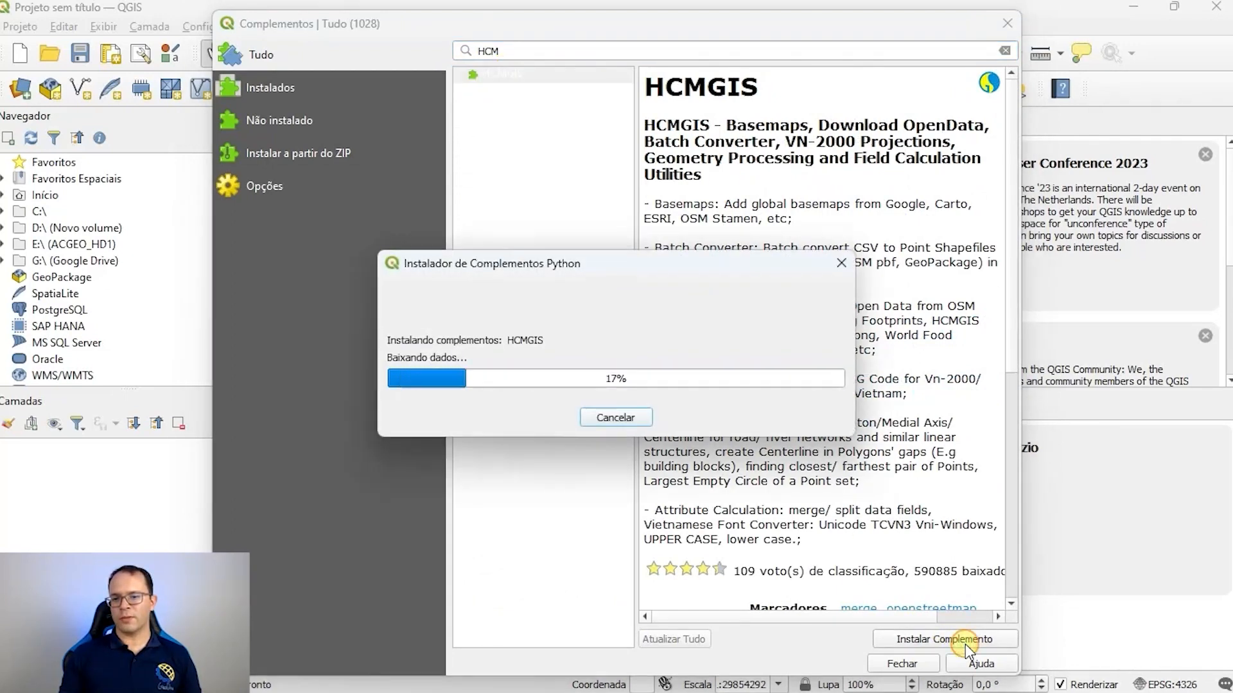
{"action": "left_click", "coordinate": [904, 663]}
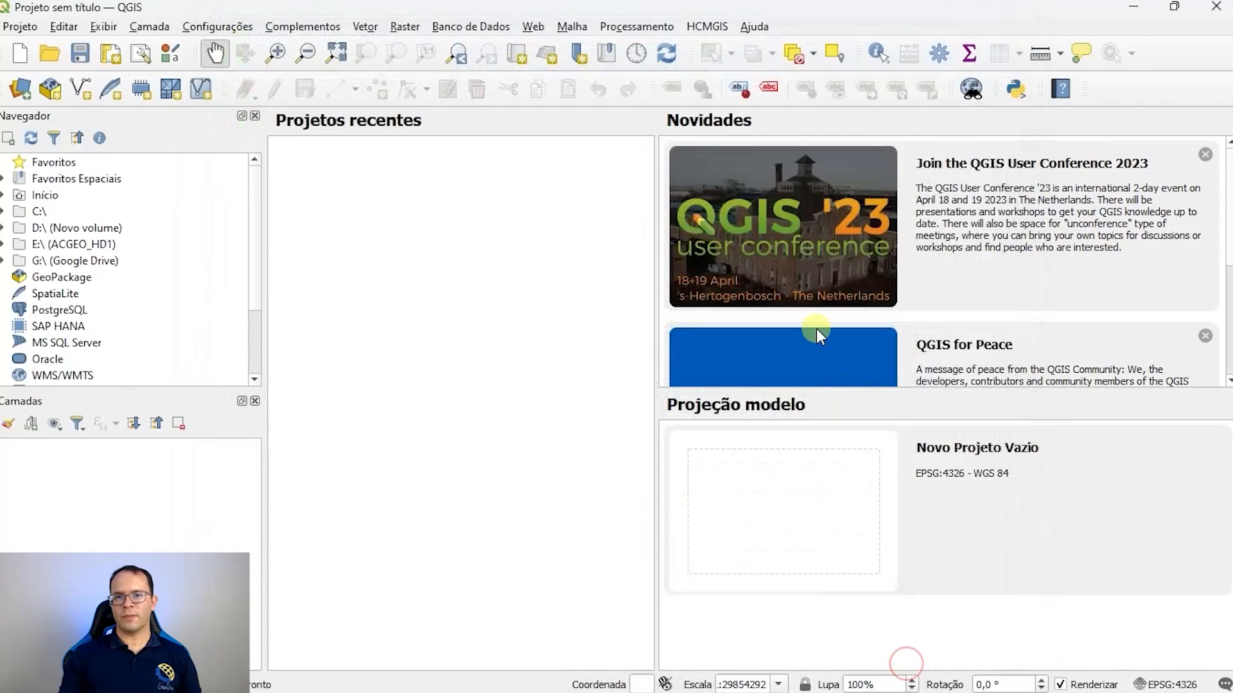
Step: Add the Google Satellite basemap to the project with HCMGIS
{"action": "left_click", "coordinate": [707, 27]}
{"action": "mouse_move", "coordinate": [749, 50]}
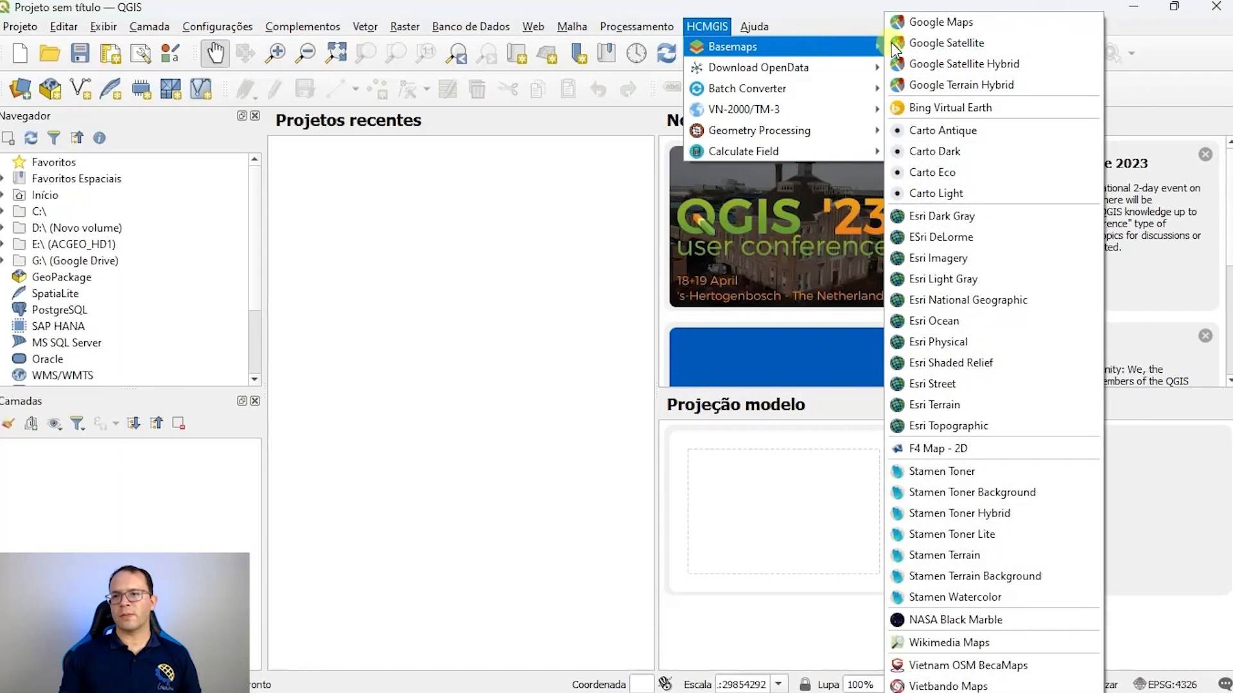
{"action": "left_click", "coordinate": [984, 41]}
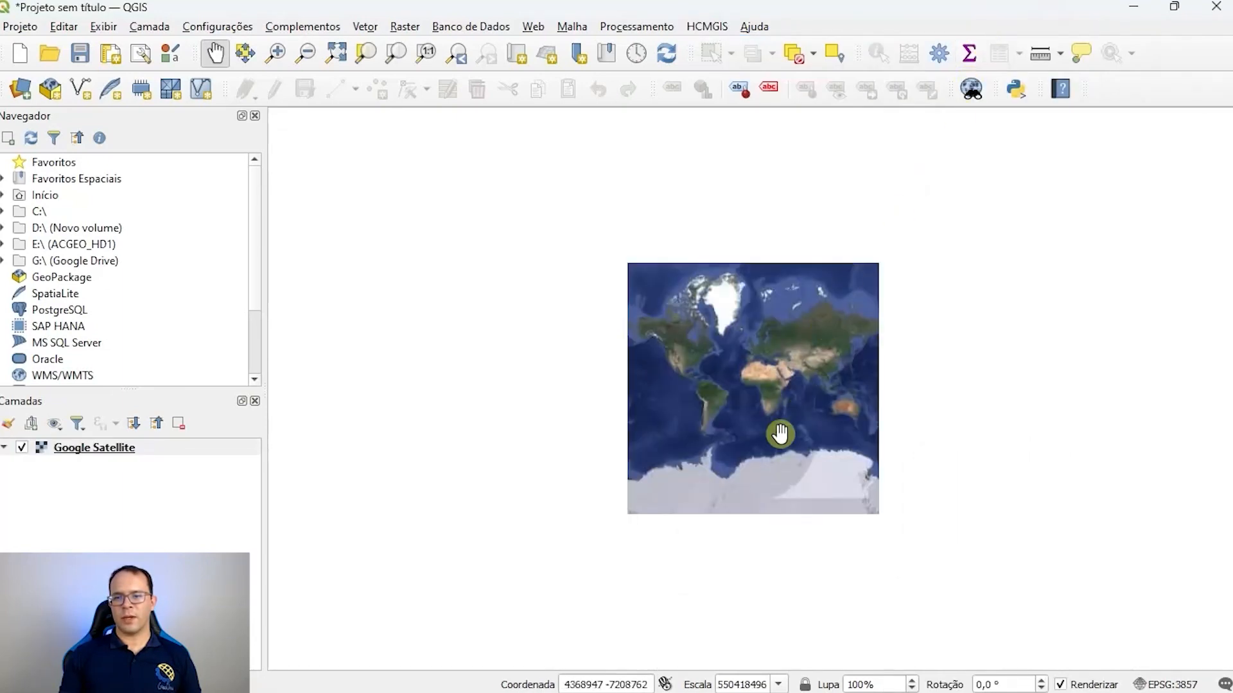
{"action": "scroll", "coordinate": [780, 434], "scroll_direction": "up", "scroll_amount": 1}
{"action": "scroll", "coordinate": [630, 399], "scroll_direction": "up", "scroll_amount": 2}
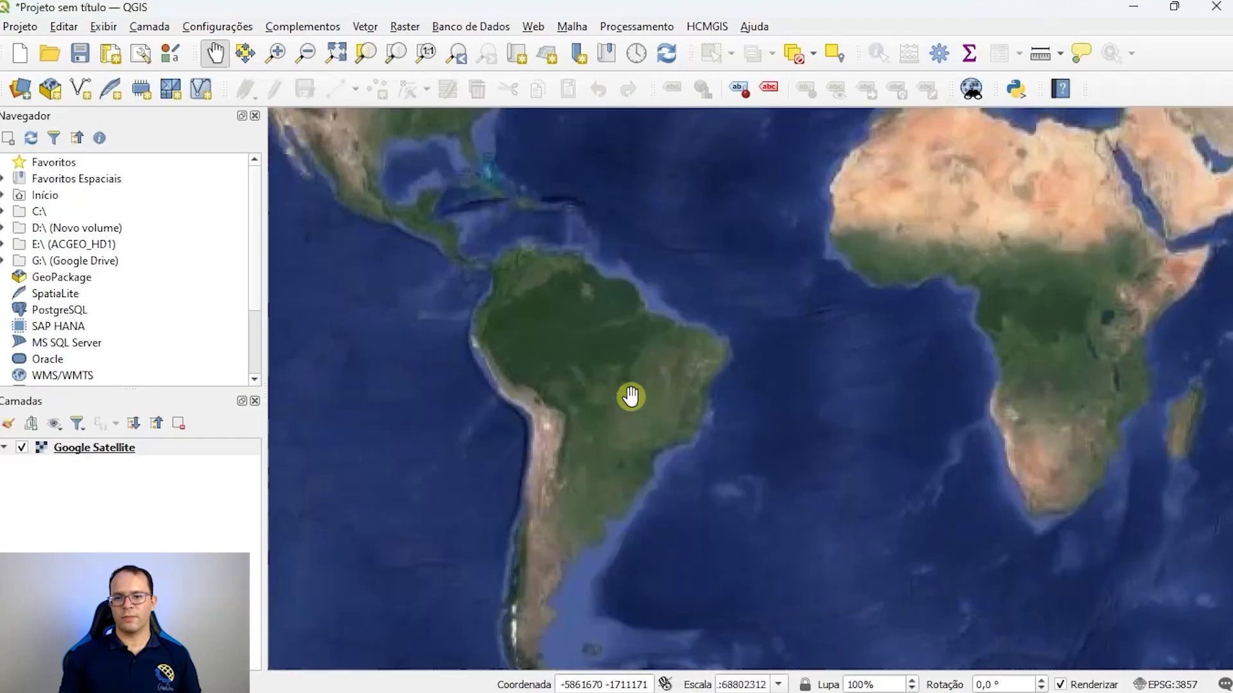
{"action": "scroll", "coordinate": [630, 396], "scroll_direction": "up", "scroll_amount": 1}
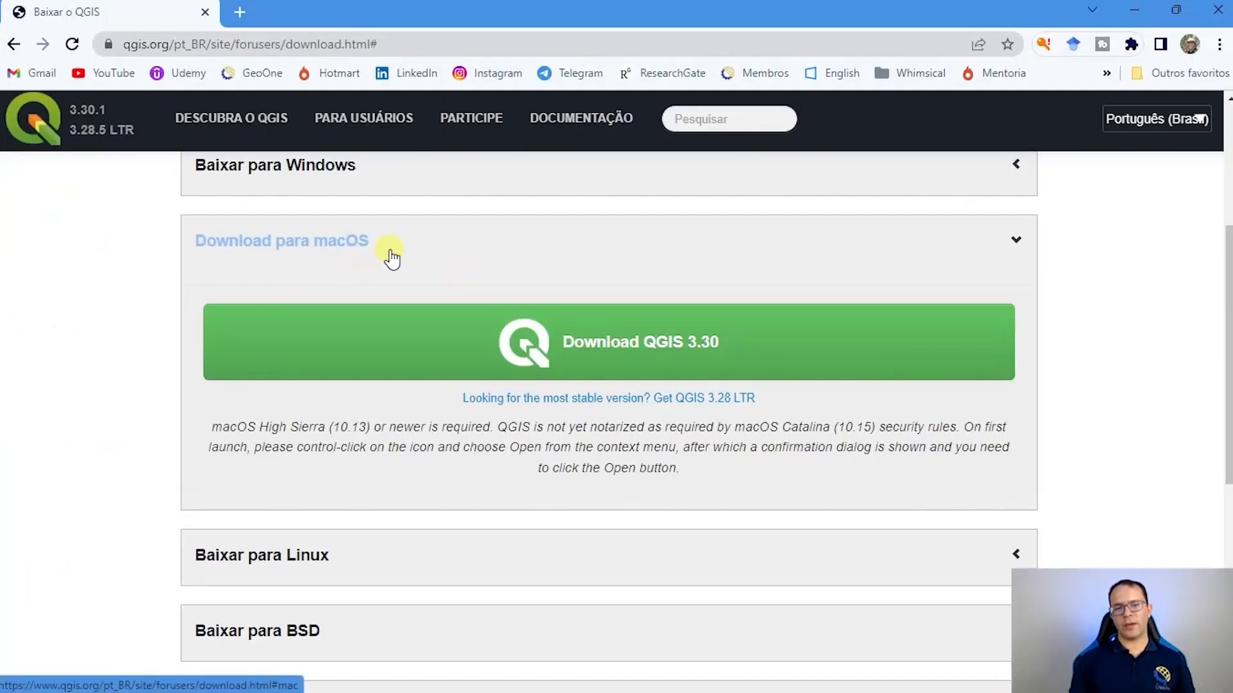
{"action": "scroll", "coordinate": [121, 349], "scroll_direction": "up", "scroll_amount": 1}
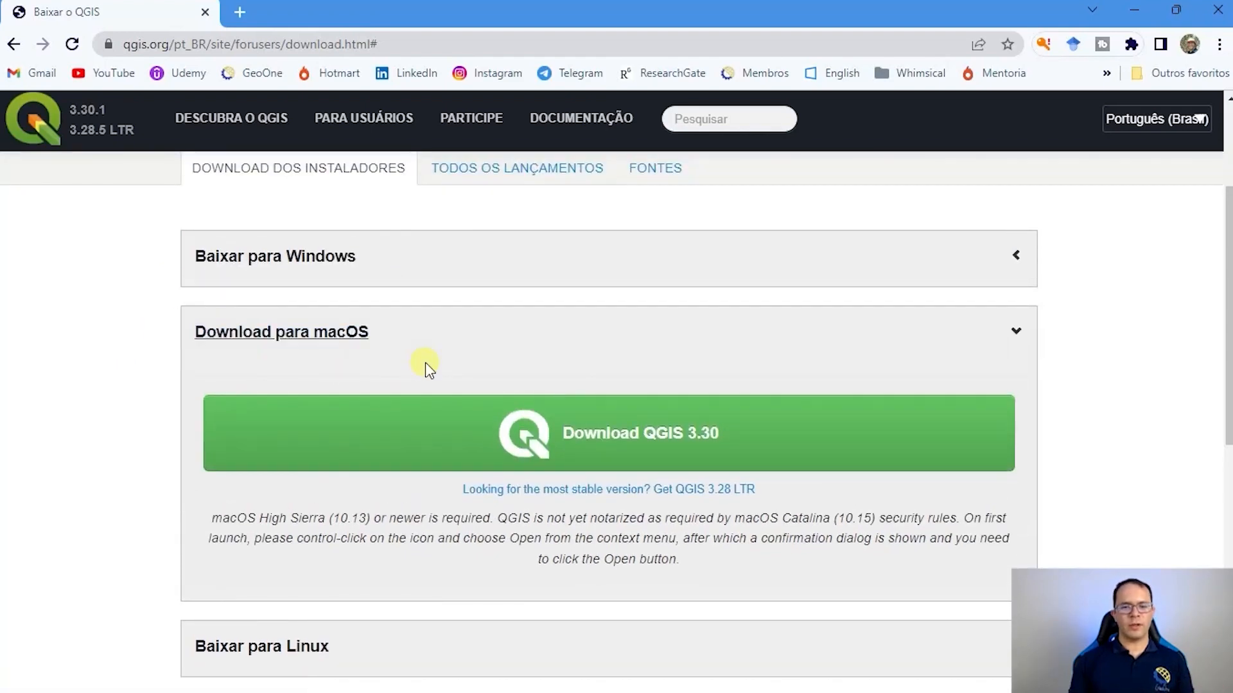
Step: Expand the Linux download section on the QGIS download page and open the Debian/Ubuntu installation instructions
{"action": "scroll", "coordinate": [398, 407], "scroll_direction": "down", "scroll_amount": 1}
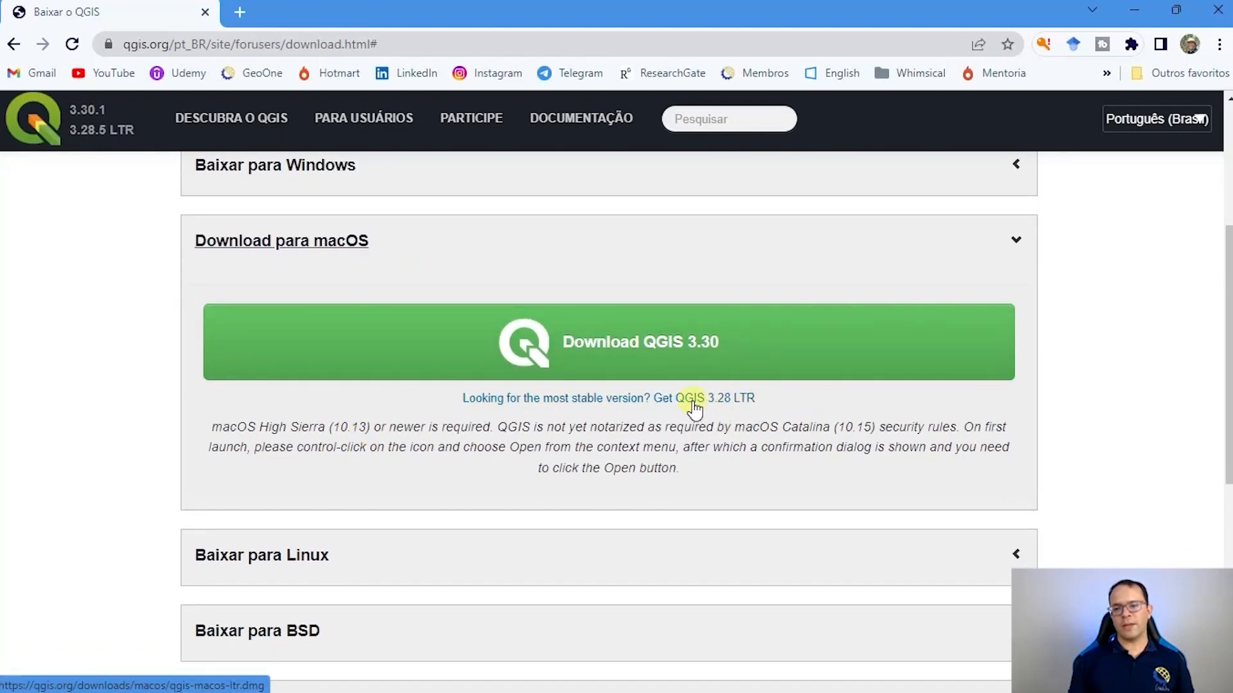
{"action": "left_click", "coordinate": [450, 553]}
{"action": "scroll", "coordinate": [122, 485], "scroll_direction": "down", "scroll_amount": 1}
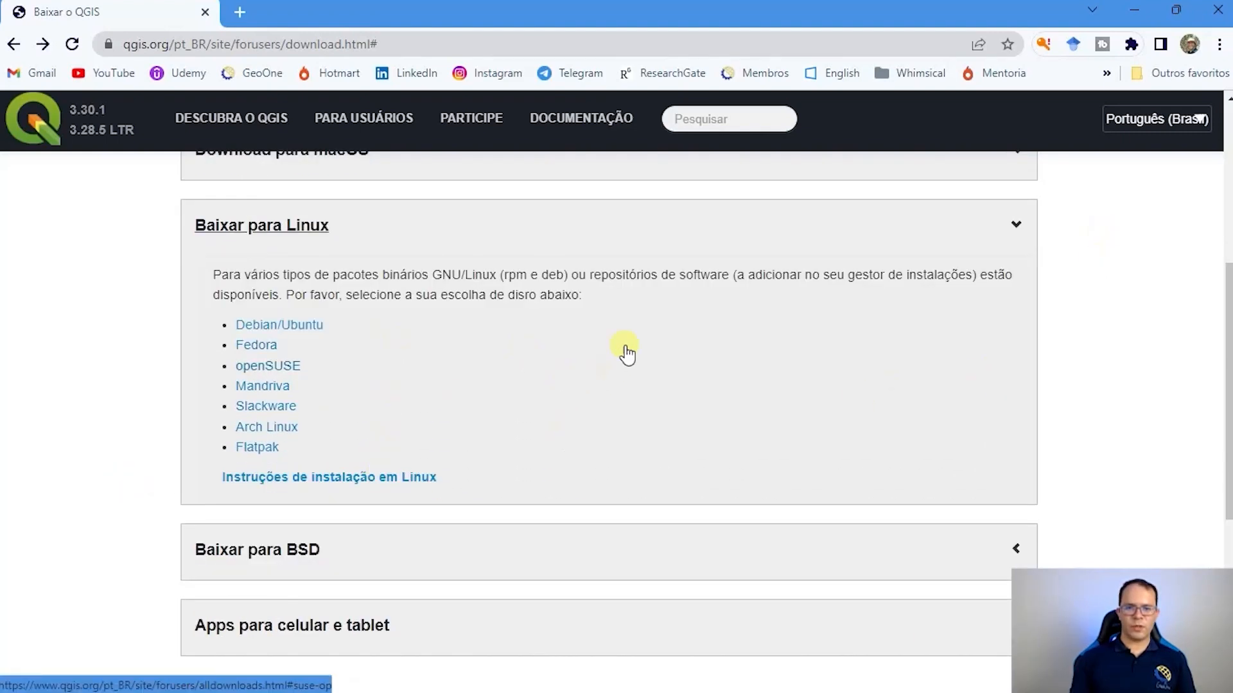
{"action": "left_click", "coordinate": [306, 330]}
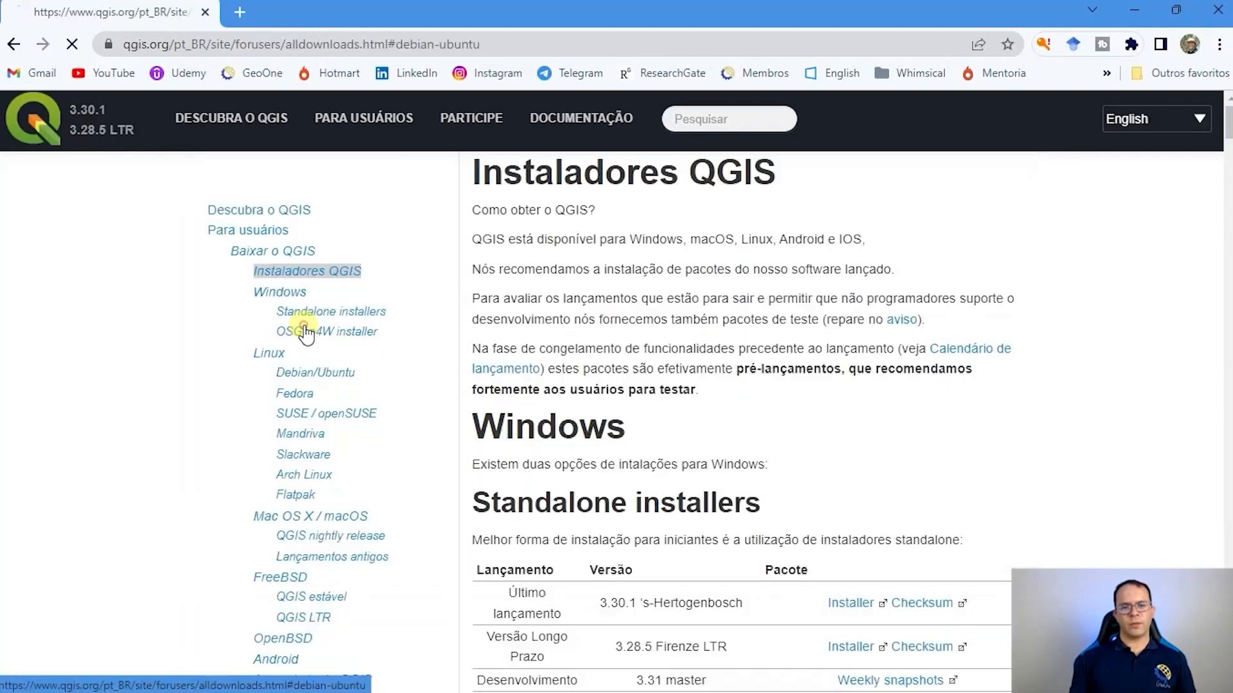
Step: Examine the Debian/Ubuntu quick-start commands and repository notes, and go back to the QGIS download page
{"action": "scroll", "coordinate": [434, 331], "scroll_direction": "down", "scroll_amount": 3}
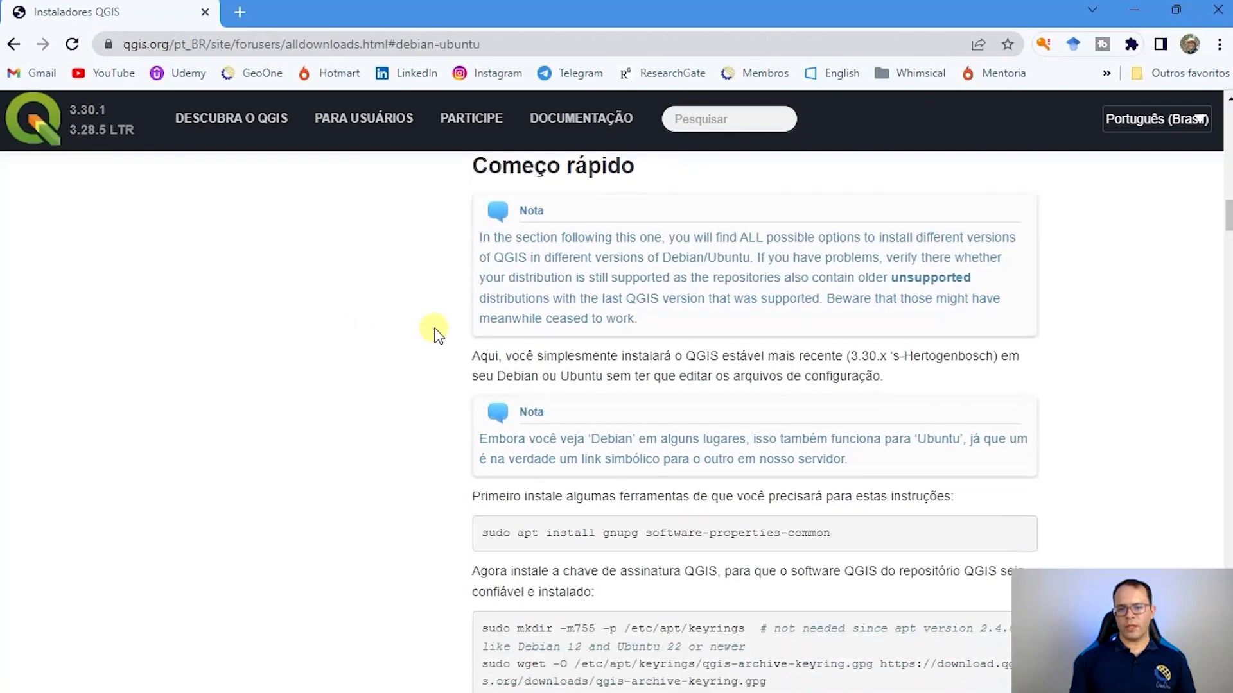
{"action": "left_click_drag", "start_coordinate": [828, 411], "coordinate": [483, 408]}
{"action": "scroll", "coordinate": [437, 423], "scroll_direction": "down", "scroll_amount": 2}
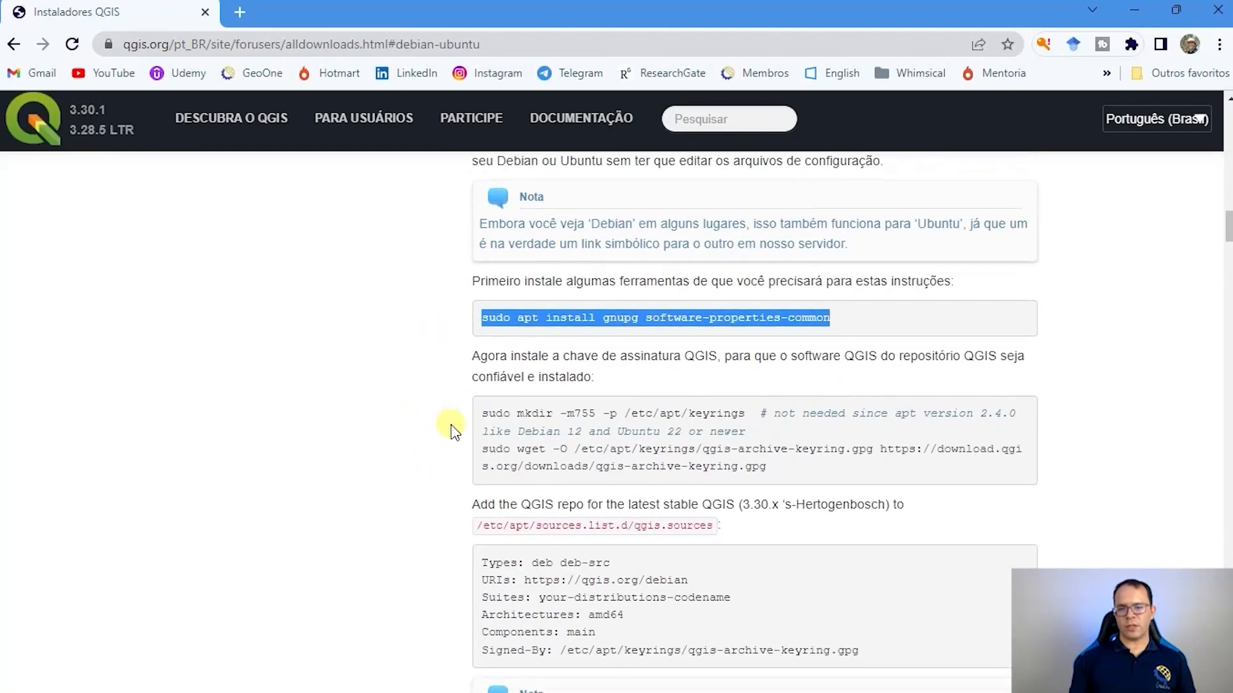
{"action": "scroll", "coordinate": [421, 498], "scroll_direction": "down", "scroll_amount": 3}
{"action": "scroll", "coordinate": [457, 421], "scroll_direction": "down", "scroll_amount": 5}
{"action": "scroll", "coordinate": [457, 432], "scroll_direction": "down", "scroll_amount": 5}
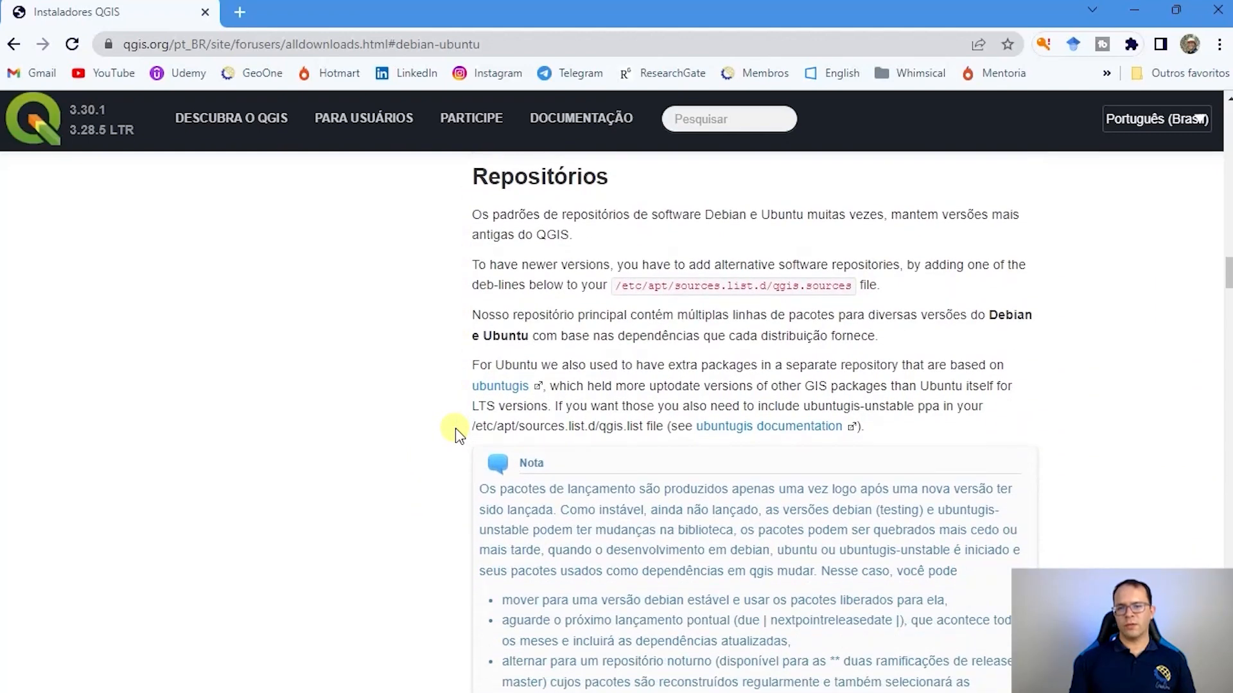
{"action": "scroll", "coordinate": [458, 432], "scroll_direction": "up", "scroll_amount": 7}
{"action": "scroll", "coordinate": [457, 431], "scroll_direction": "up", "scroll_amount": 4}
{"action": "scroll", "coordinate": [457, 431], "scroll_direction": "up", "scroll_amount": 10}
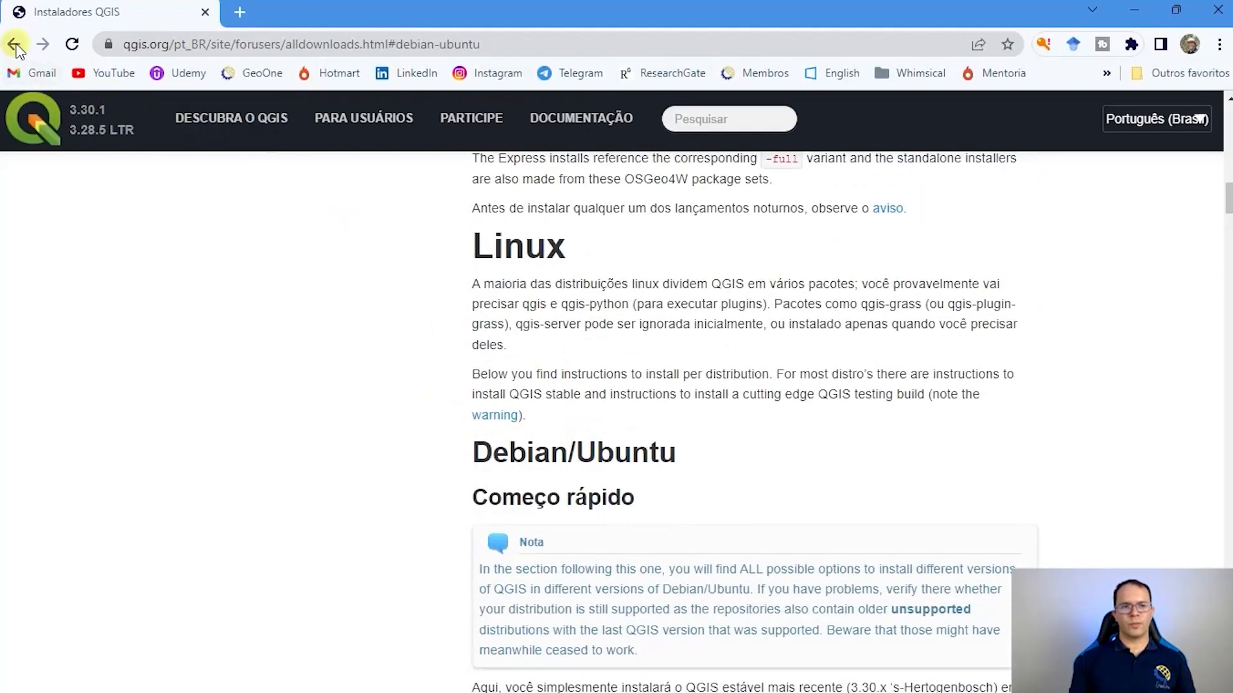
{"action": "left_click", "coordinate": [15, 44]}
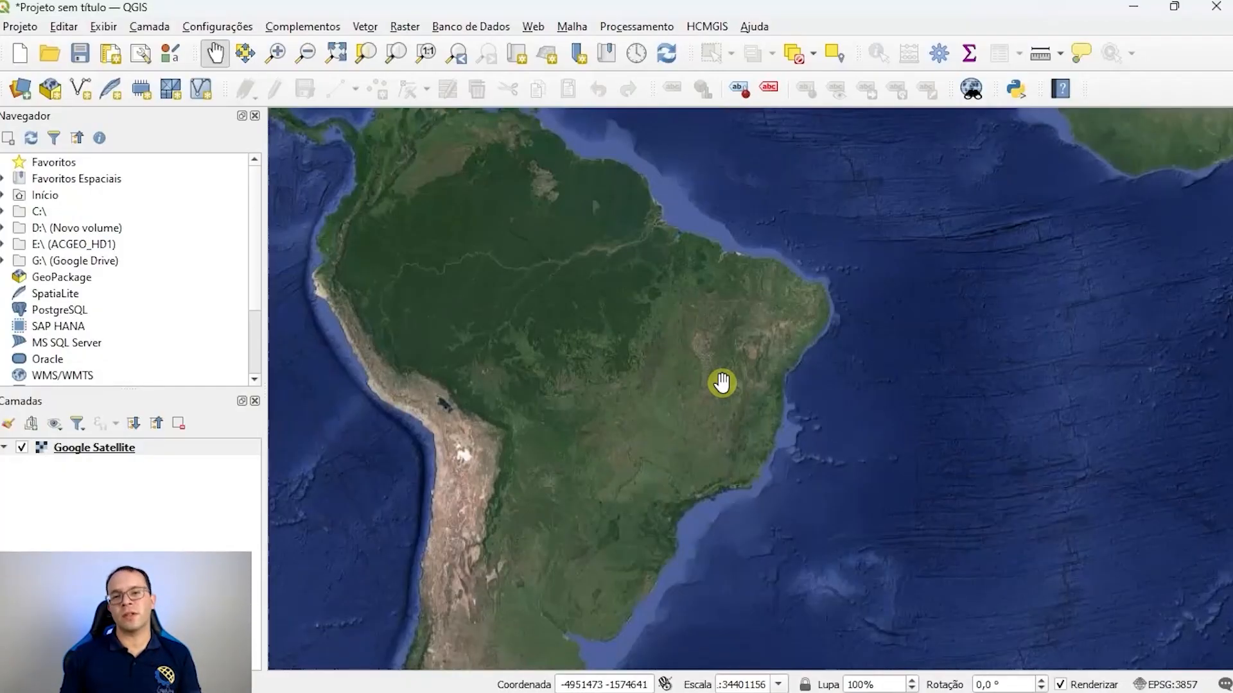
Step: Switch to QGIS, open its About information and examine the component versions and the active Python plugins
{"action": "left_click", "coordinate": [755, 27]}
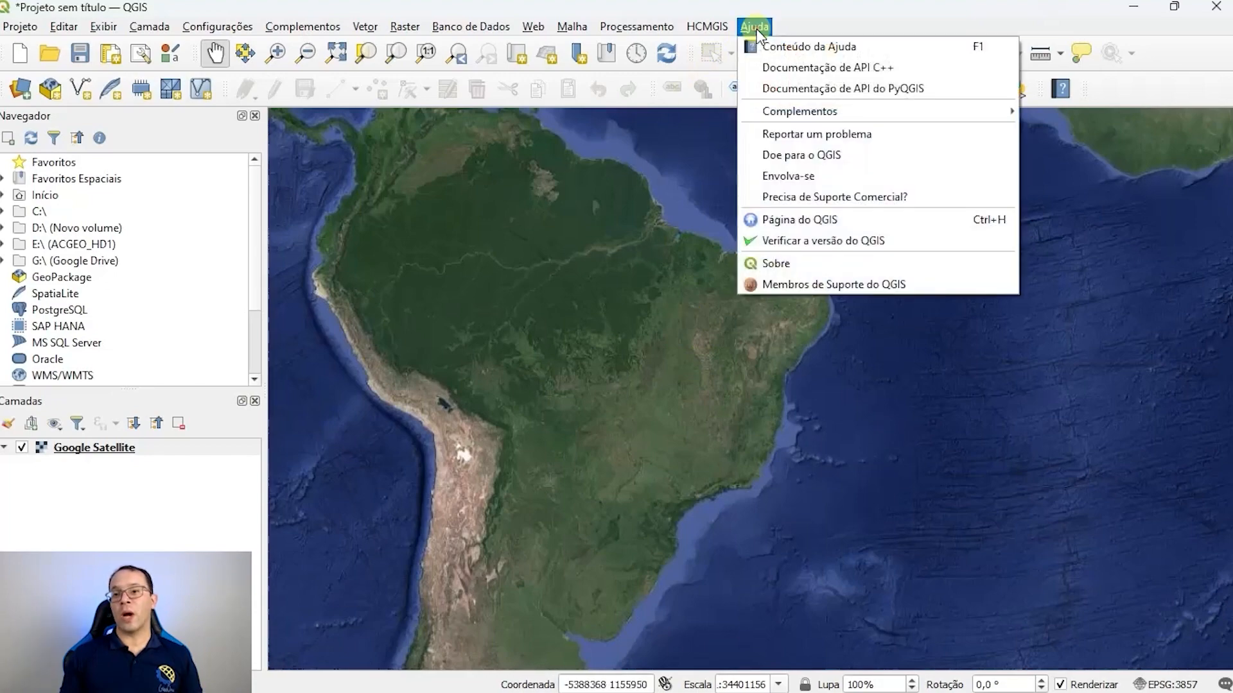
{"action": "left_click", "coordinate": [852, 264]}
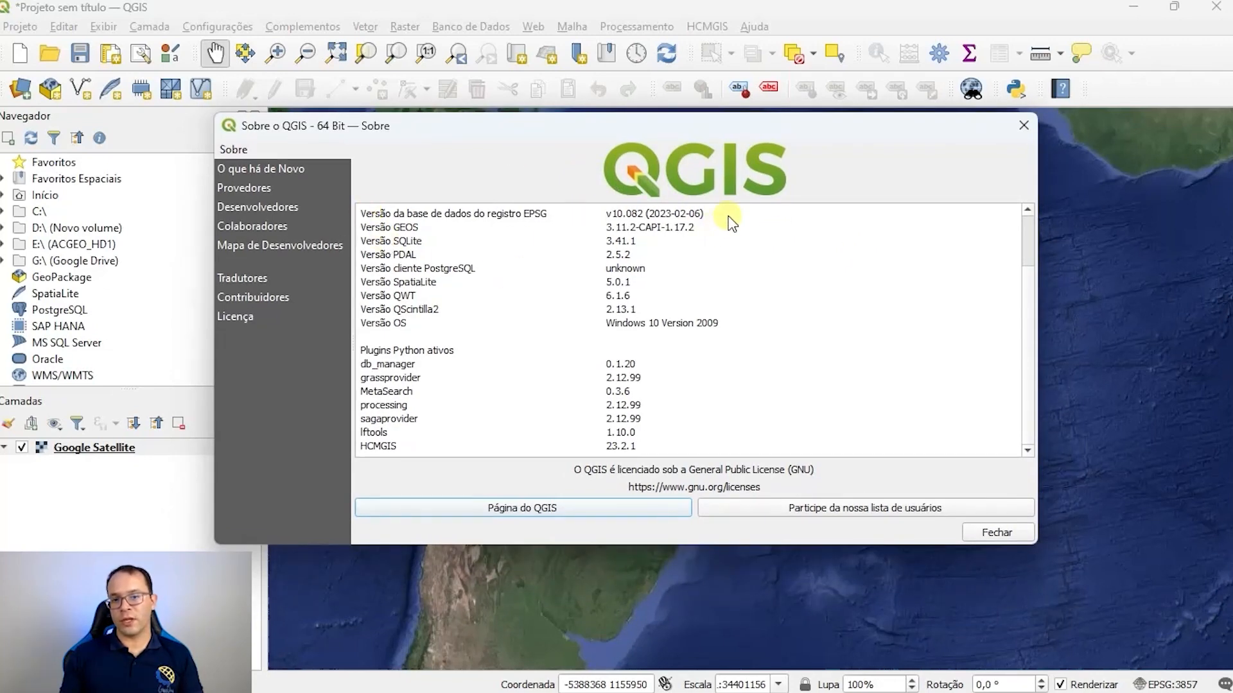
{"action": "left_click_drag", "start_coordinate": [738, 328], "coordinate": [363, 226]}
{"action": "left_click", "coordinate": [747, 371]}
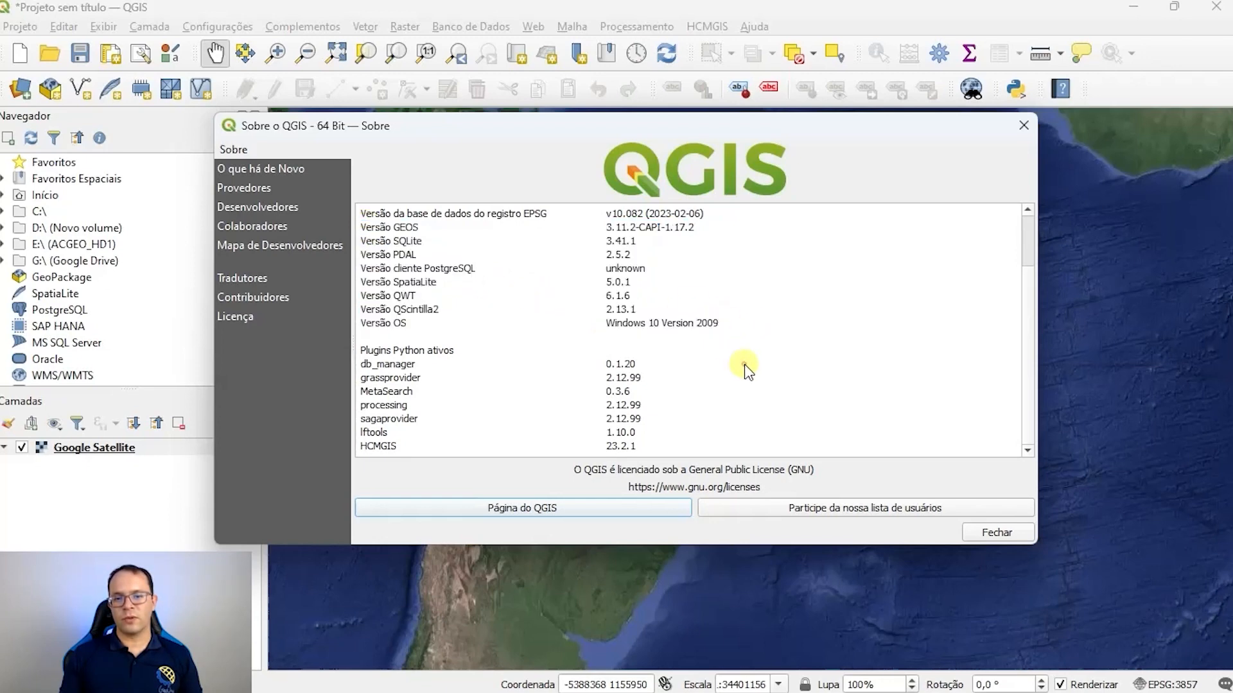
{"action": "left_click_drag", "start_coordinate": [661, 451], "coordinate": [359, 435]}
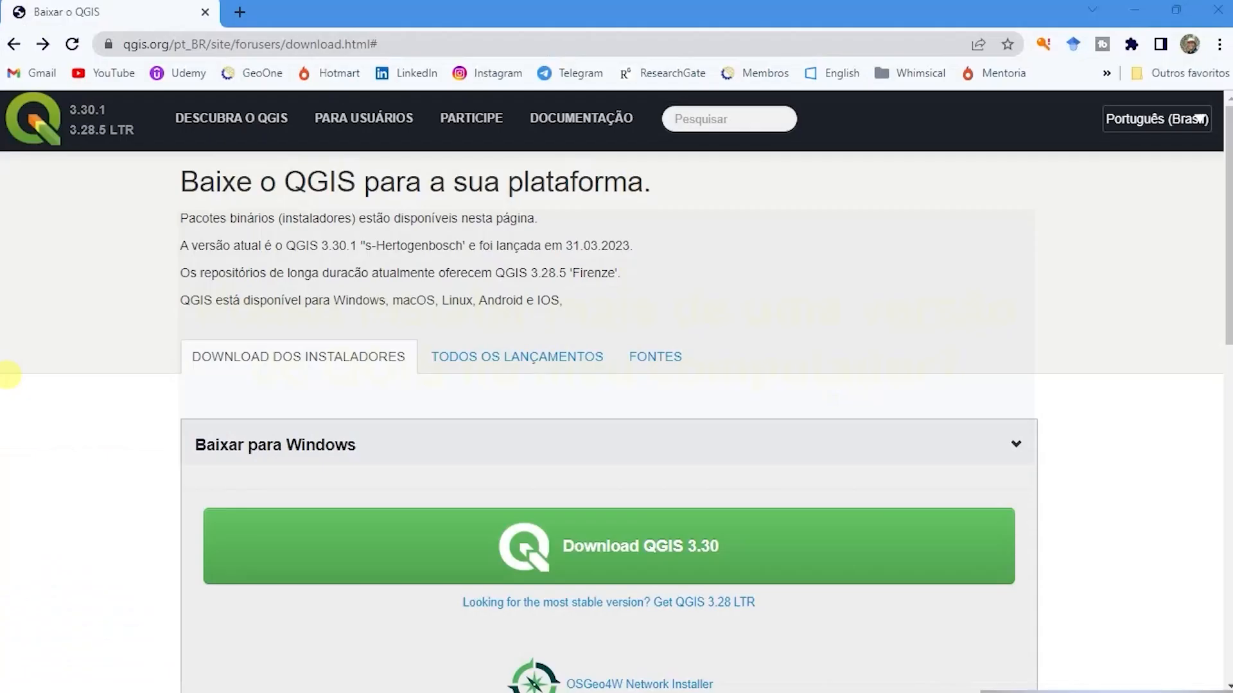